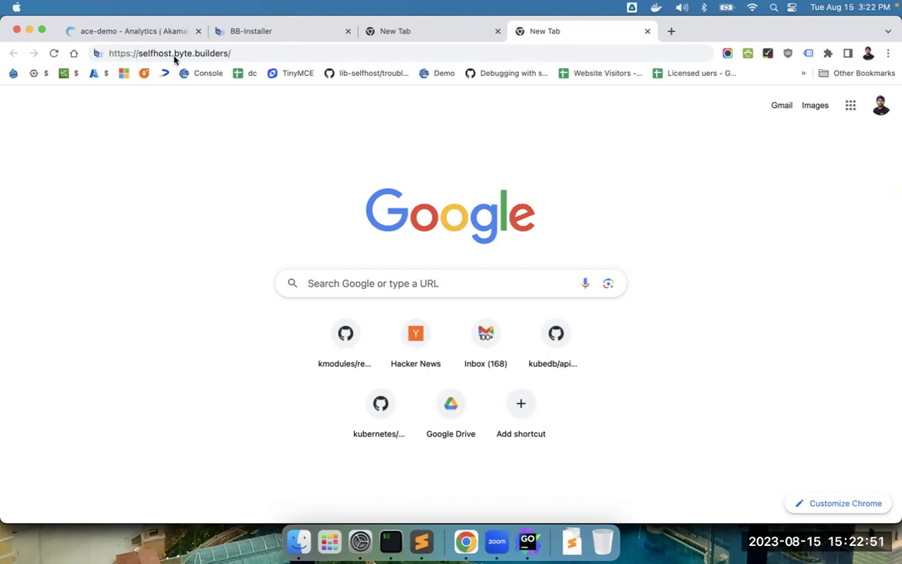
- Load selfhost.byte.builders in a new tab, then again in a private window to reach the sign-in page
{"action": "left_click", "coordinate": [252, 52]}
{"action": "key", "text": "super+c"}
{"action": "key", "text": "Return"}
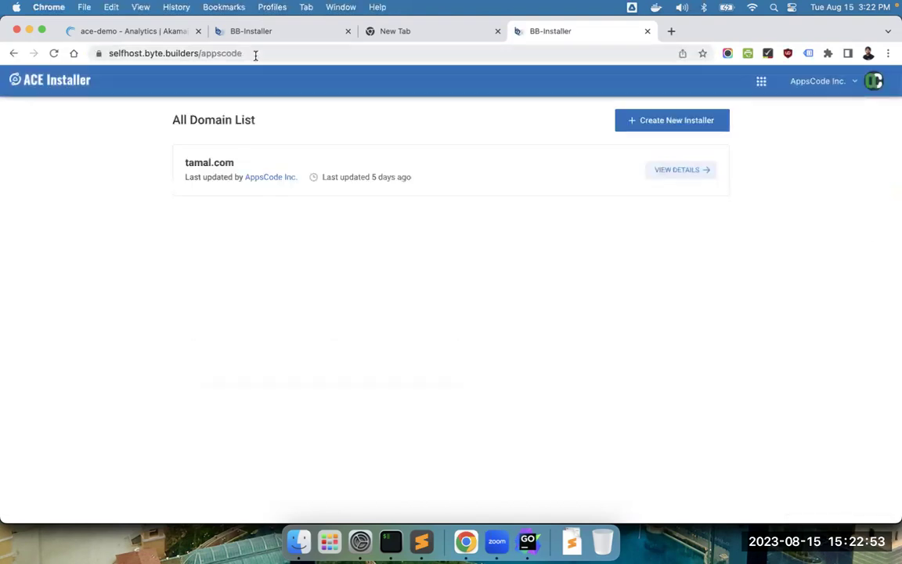
{"action": "key", "text": "super+n"}
{"action": "type", "text": "selfhost.byte.builders"}
{"action": "key", "text": "Return"}
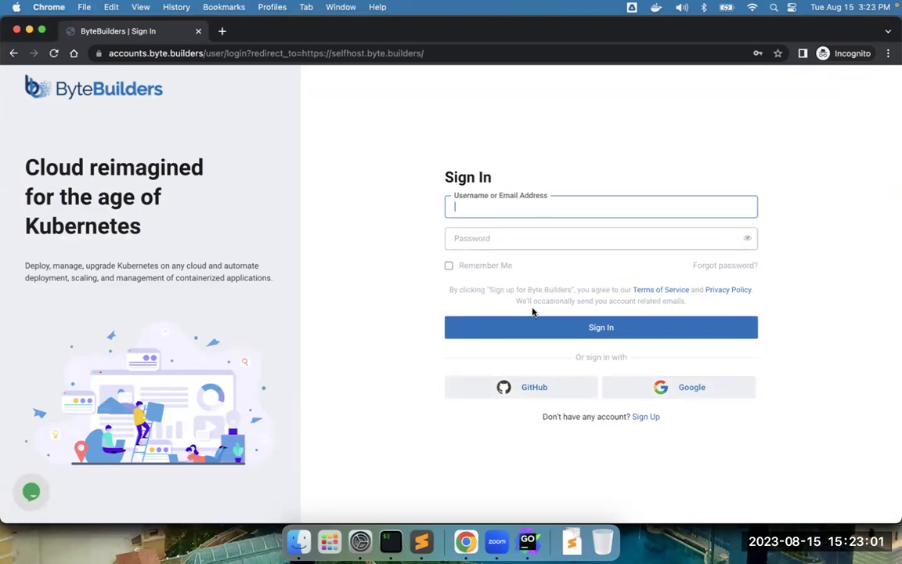
- View the Sign Up registration form, return to the sign-in page, and close the private window
{"action": "left_click", "coordinate": [647, 418]}
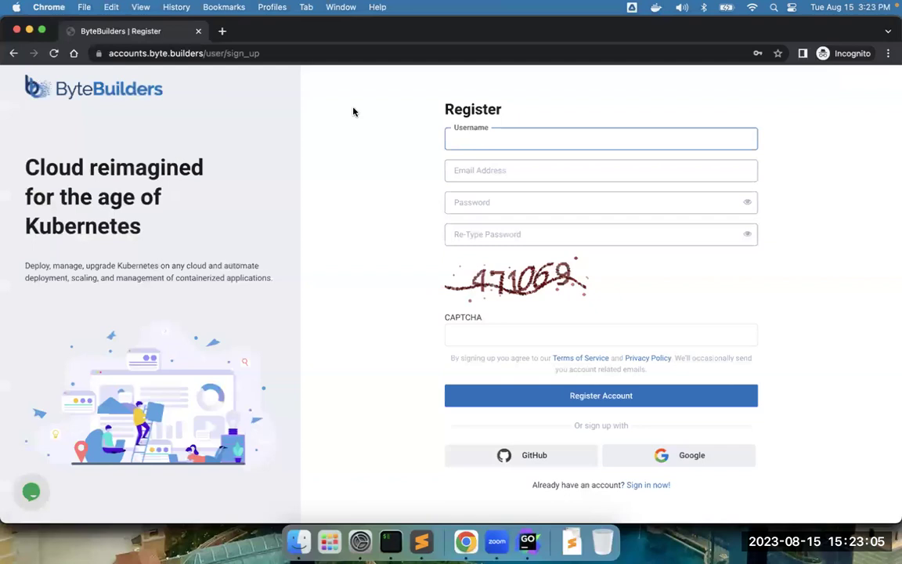
{"action": "left_click", "coordinate": [296, 53]}
{"action": "key", "text": "super+v"}
{"action": "key", "text": "Return"}
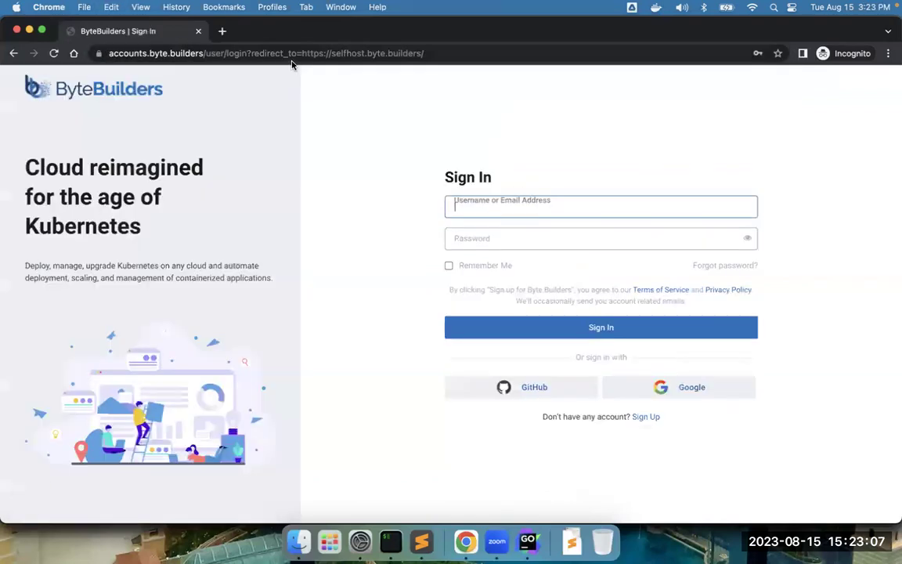
{"action": "left_click", "coordinate": [200, 31]}
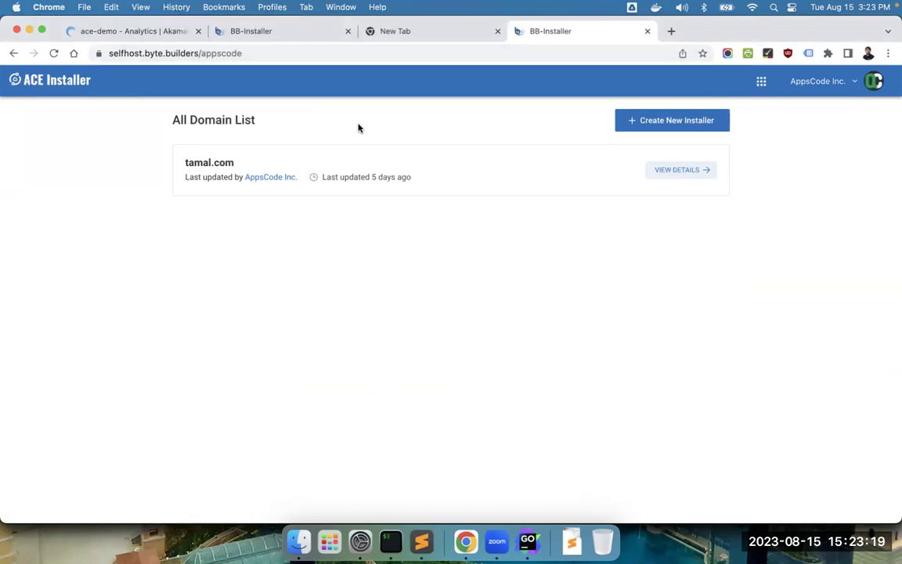
- Create a new installer and change the requested domain from example.com to demo.com
{"action": "left_click", "coordinate": [706, 121]}
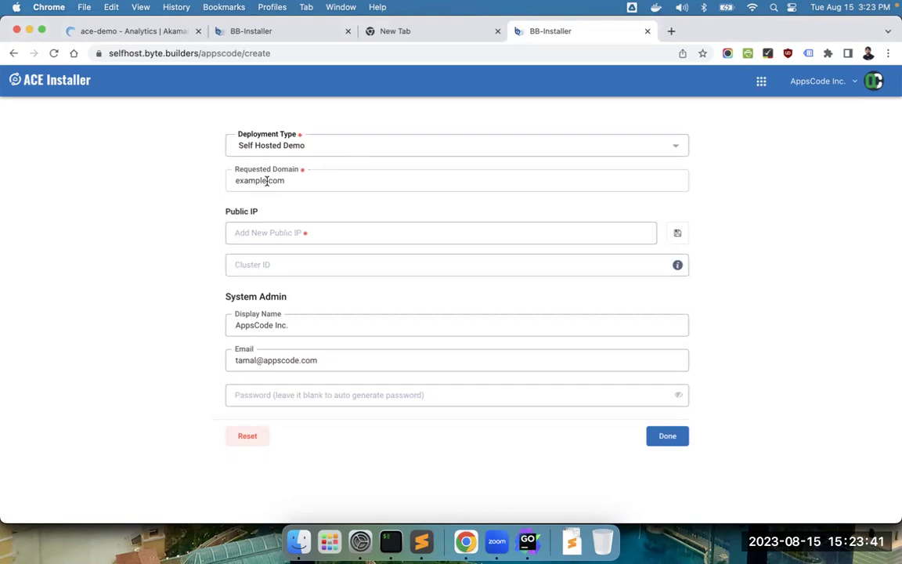
{"action": "left_click_drag", "start_coordinate": [266, 181], "coordinate": [165, 177]}
{"action": "type", "text": "de"}
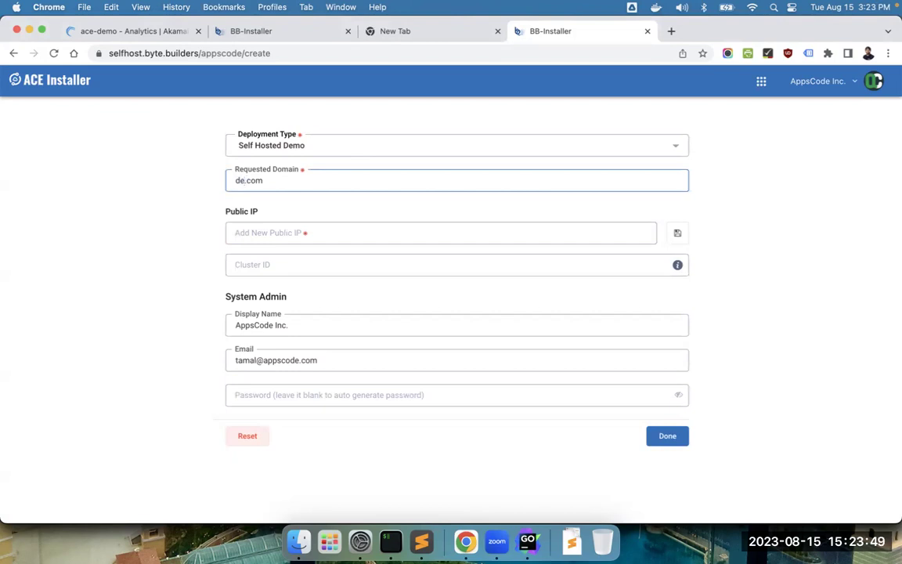
{"action": "type", "text": "mo"}
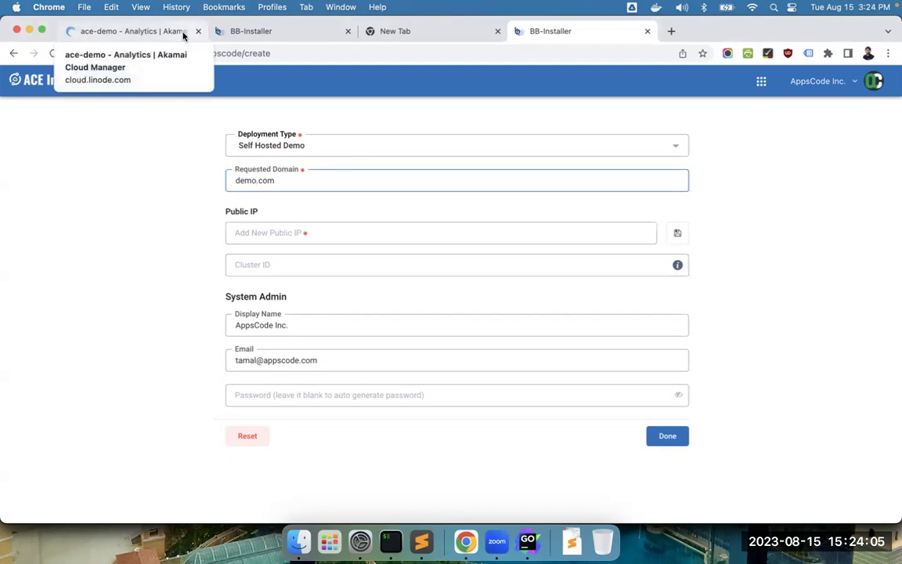
- Review the ace-demo Linode's 8 GB RAM and 4 CPU cores in Akamai Cloud Manager
{"action": "left_click", "coordinate": [188, 35]}
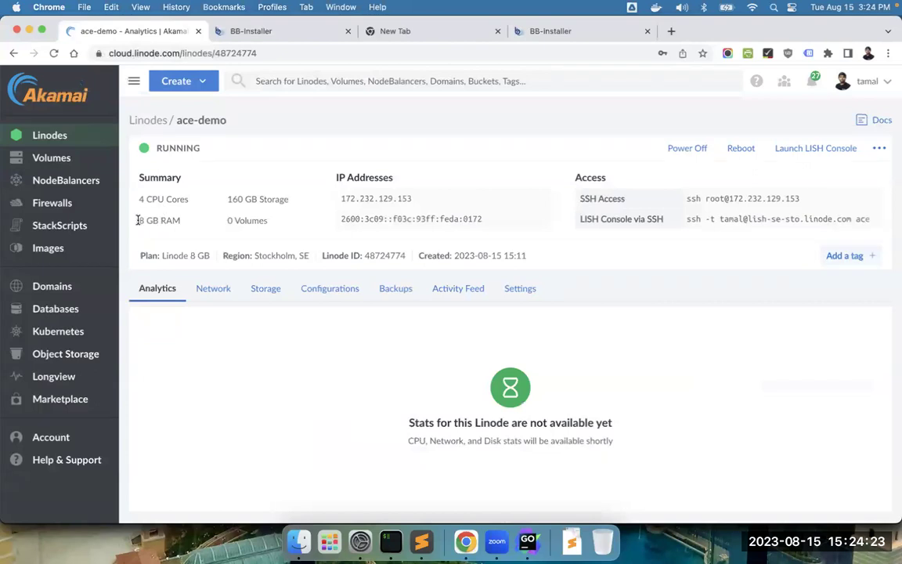
{"action": "left_click_drag", "start_coordinate": [138, 220], "coordinate": [197, 223]}
{"action": "left_click_drag", "start_coordinate": [138, 199], "coordinate": [192, 202]}
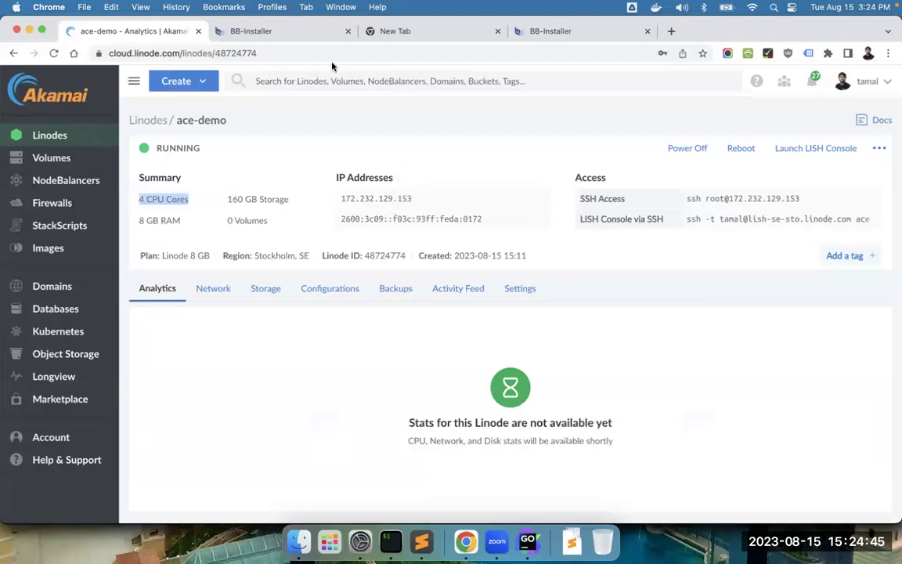
- Copy the Linode IP 172.232.129.153, close extra tabs, and paste it as the installer's public IP
{"action": "left_click", "coordinate": [546, 197]}
{"action": "left_click", "coordinate": [254, 32]}
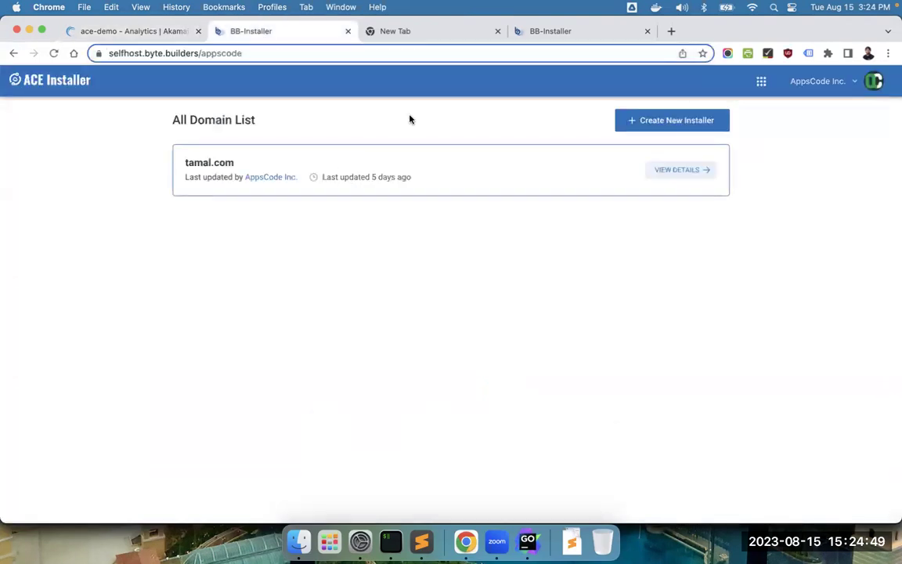
{"action": "left_click", "coordinate": [402, 33]}
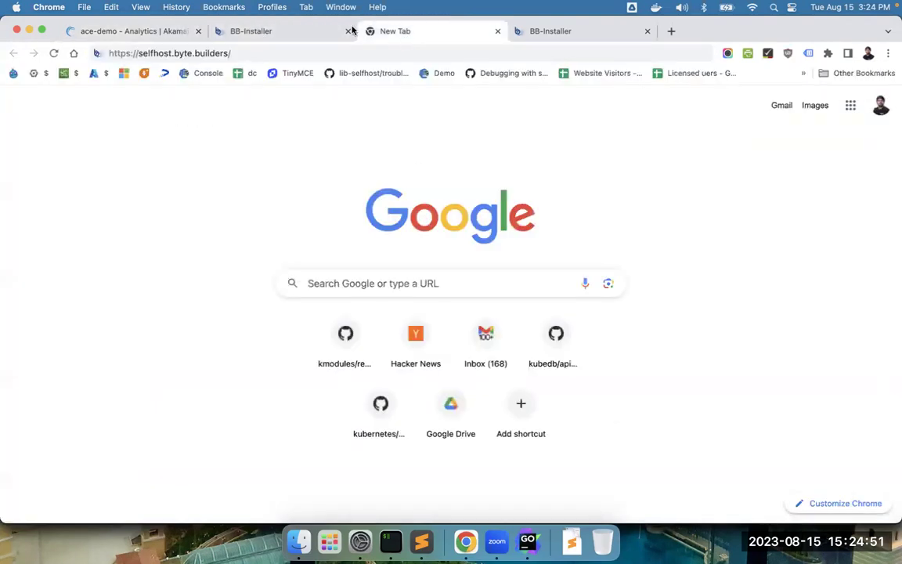
{"action": "left_click", "coordinate": [347, 31]}
{"action": "left_click", "coordinate": [348, 31]}
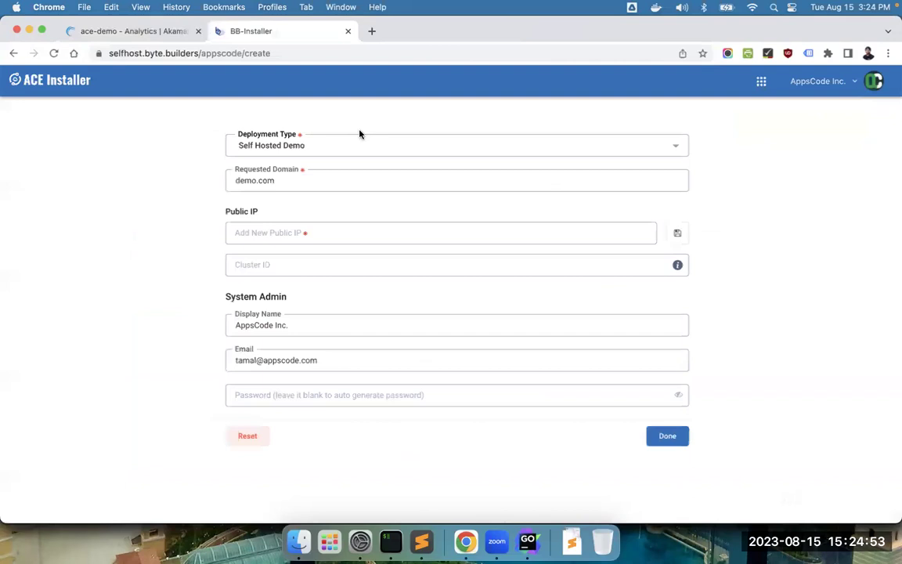
{"action": "left_click", "coordinate": [329, 231]}
{"action": "key", "text": "super+v"}
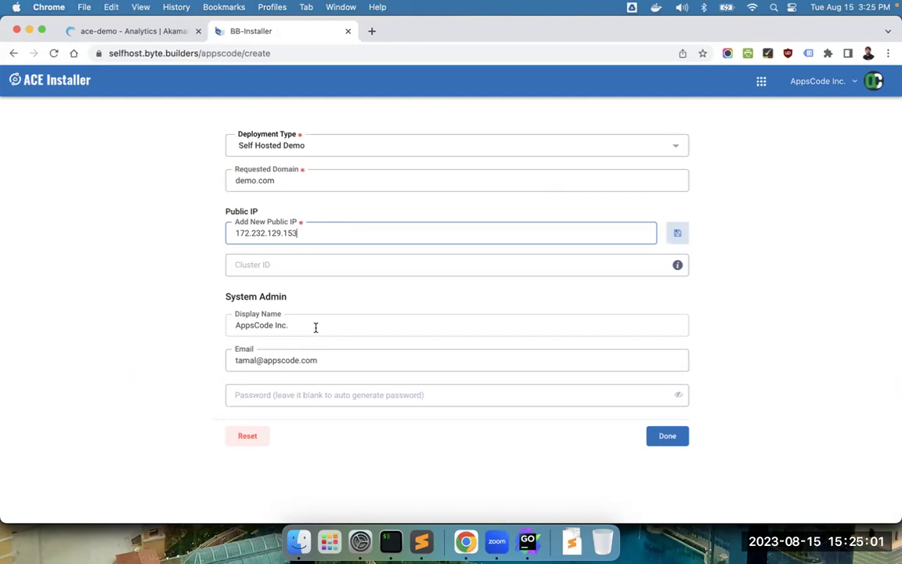
- Replace the admin display name with a new name and enter the admin password
{"action": "triple_click", "coordinate": [317, 326]}
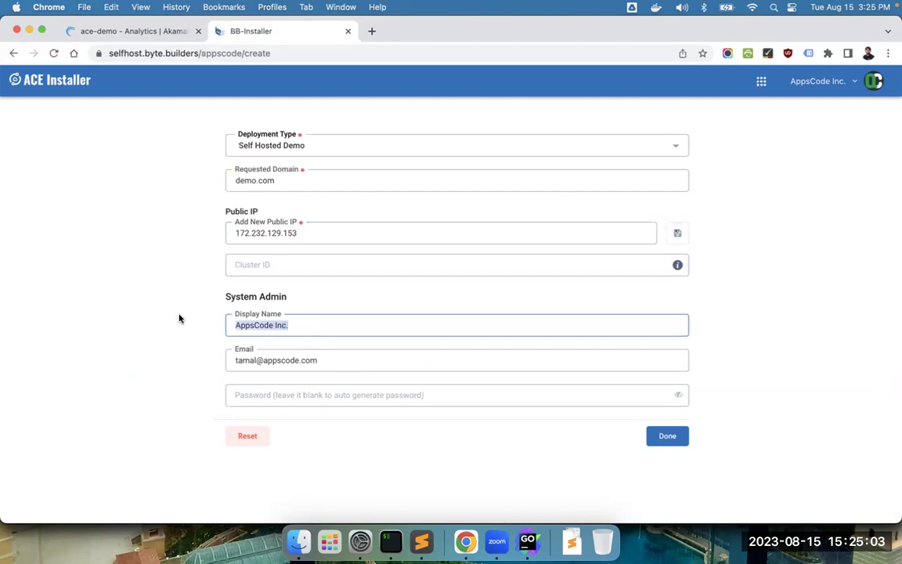
{"action": "type", "text": "John"}
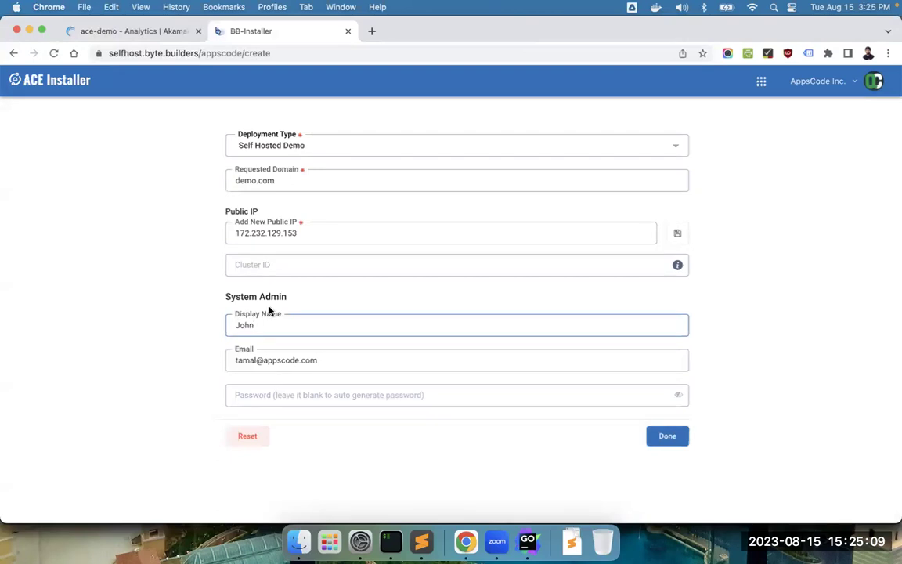
{"action": "left_click", "coordinate": [297, 395]}
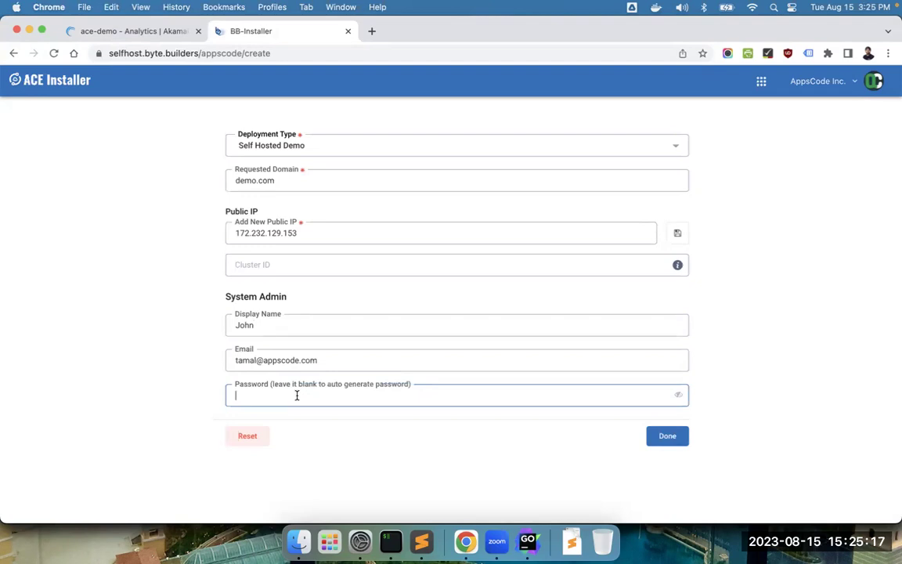
{"action": "type", "text": "••••"}
- Submit the demo.com installer, review its k3s cluster commands, and return to the ace-demo Linode page
{"action": "left_click", "coordinate": [666, 436]}
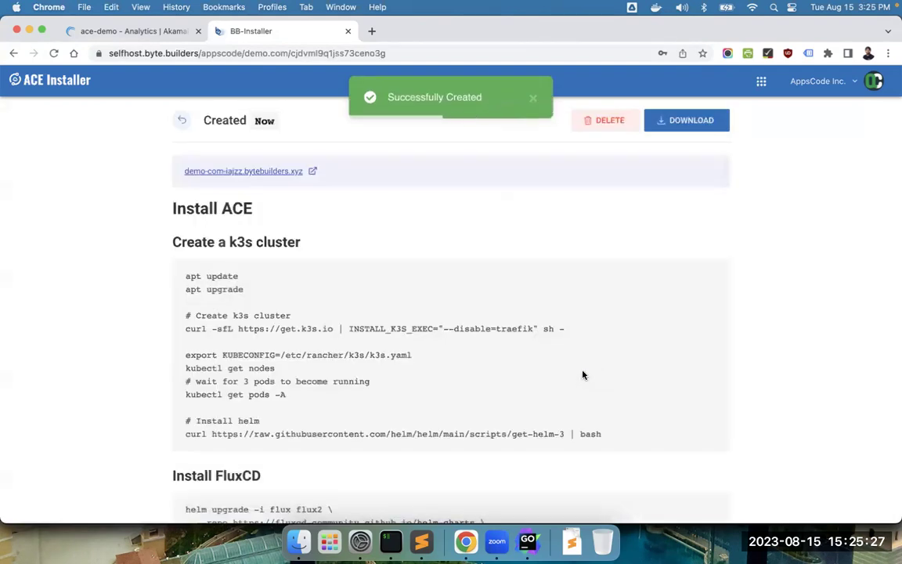
{"action": "scroll", "coordinate": [187, 237], "scroll_direction": "down", "scroll_amount": 1}
{"action": "scroll", "coordinate": [187, 236], "scroll_direction": "down", "scroll_amount": 1}
{"action": "left_click_drag", "start_coordinate": [184, 227], "coordinate": [191, 405]}
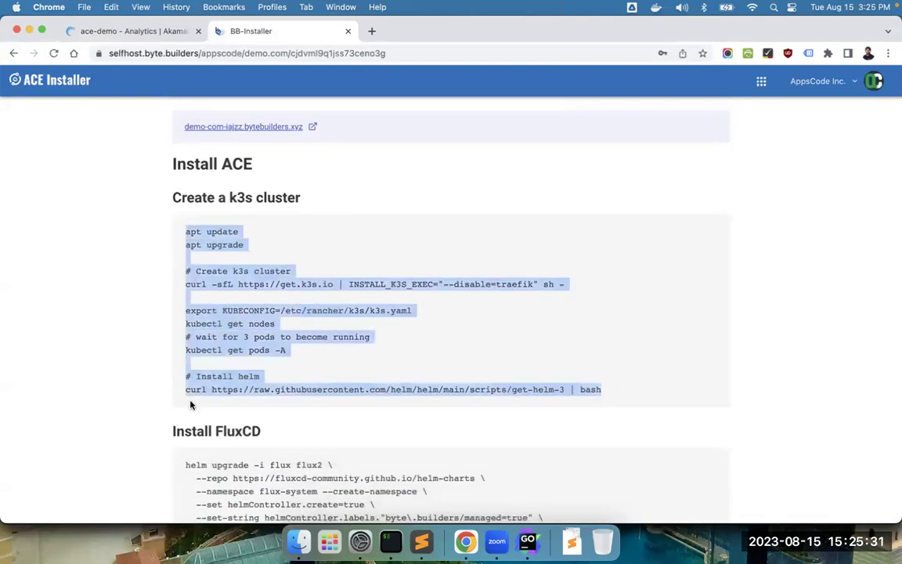
{"action": "left_click", "coordinate": [360, 257]}
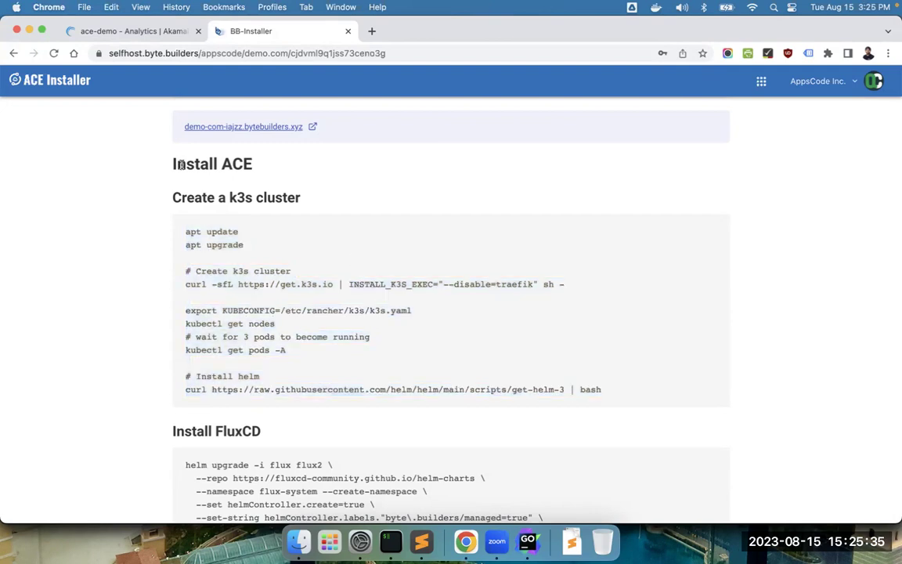
{"action": "left_click", "coordinate": [152, 31]}
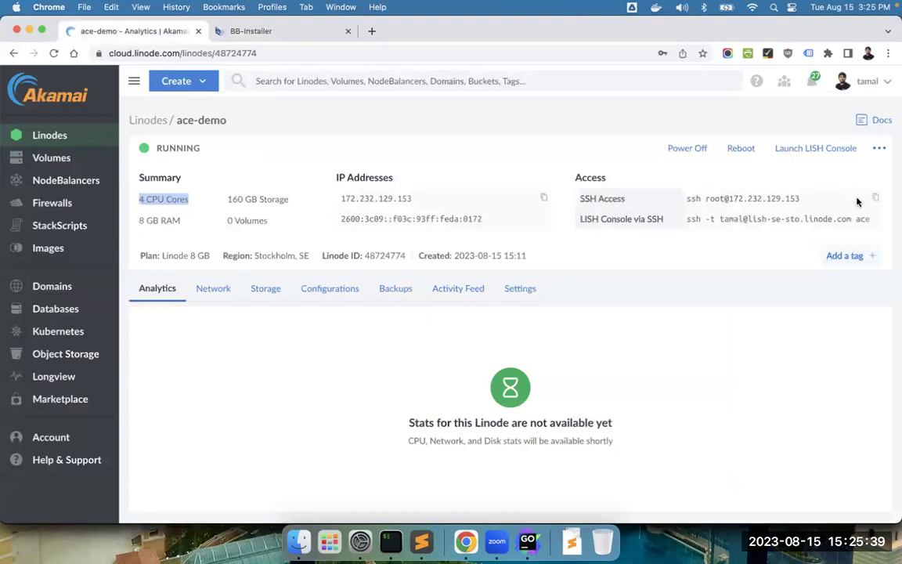
- SSH into 172.232.129.153 as root, trust the host key, and clear the screen
{"action": "left_click", "coordinate": [391, 541]}
{"action": "key", "text": "super+v"}
{"action": "key", "text": "Return"}
{"action": "type", "text": "yes"}
{"action": "key", "text": "Return"}
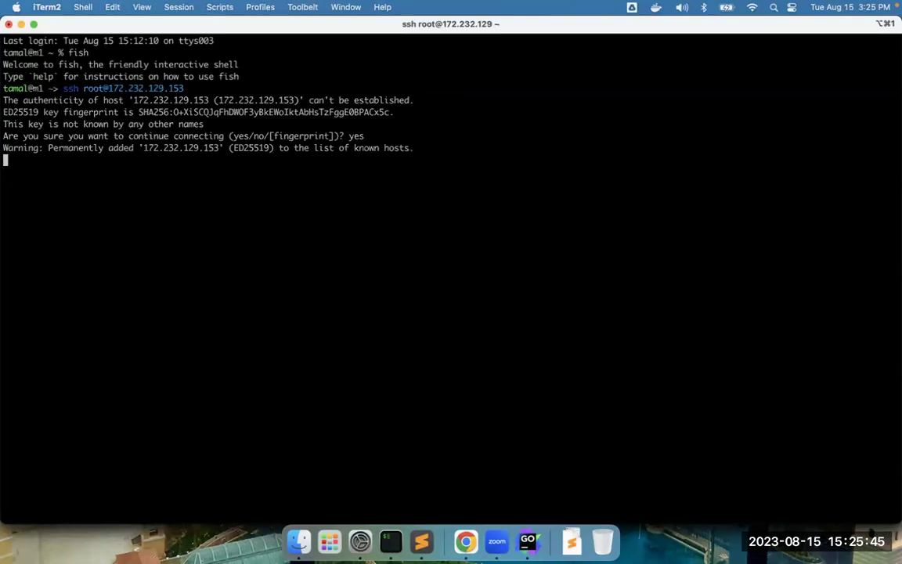
{"action": "type", "text": "clear"}
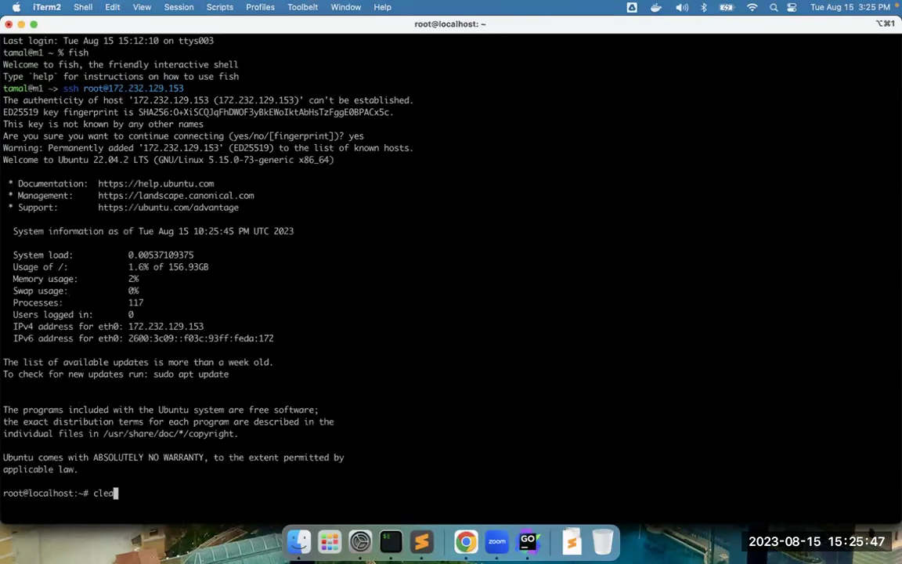
{"action": "key", "text": "Return"}
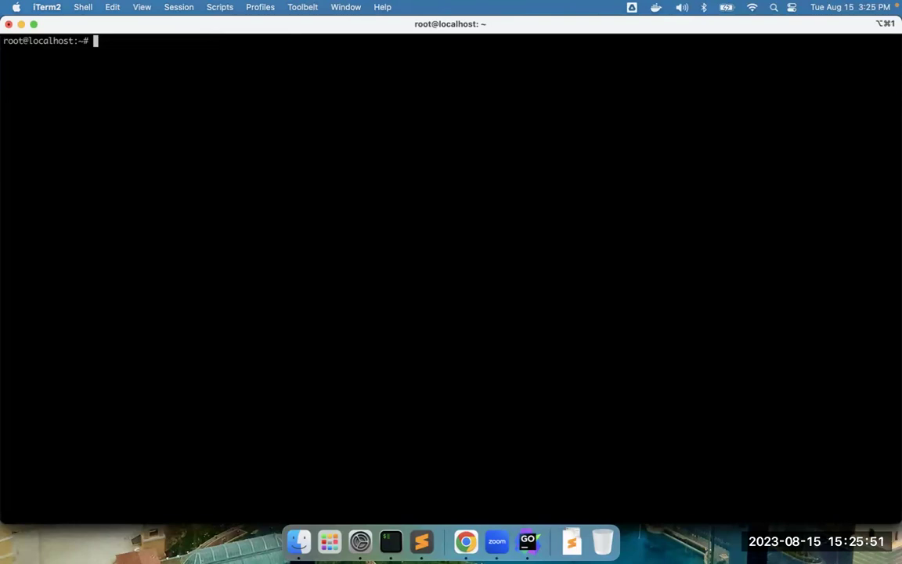
- Run apt update, then apt upgrade on the VM
{"action": "type", "text": "apt update"}
{"action": "key", "text": "Return"}
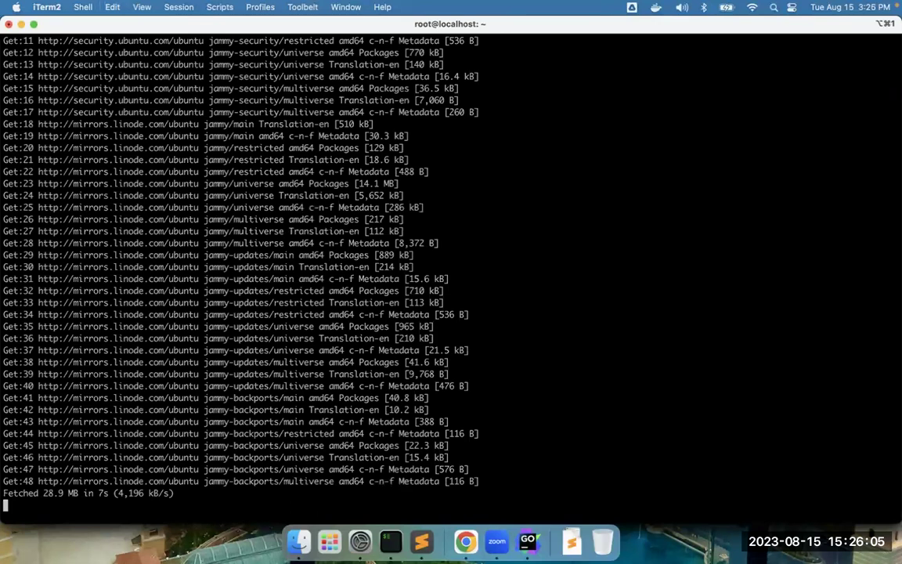
{"action": "key", "text": "Up"}
{"action": "key", "text": "BackSpace"}
{"action": "key", "text": "BackSpace"}
{"action": "key", "text": "BackSpace"}
{"action": "key", "text": "BackSpace"}
{"action": "type", "text": "grade"}
{"action": "key", "text": "Return"}
{"action": "key", "text": "Return"}
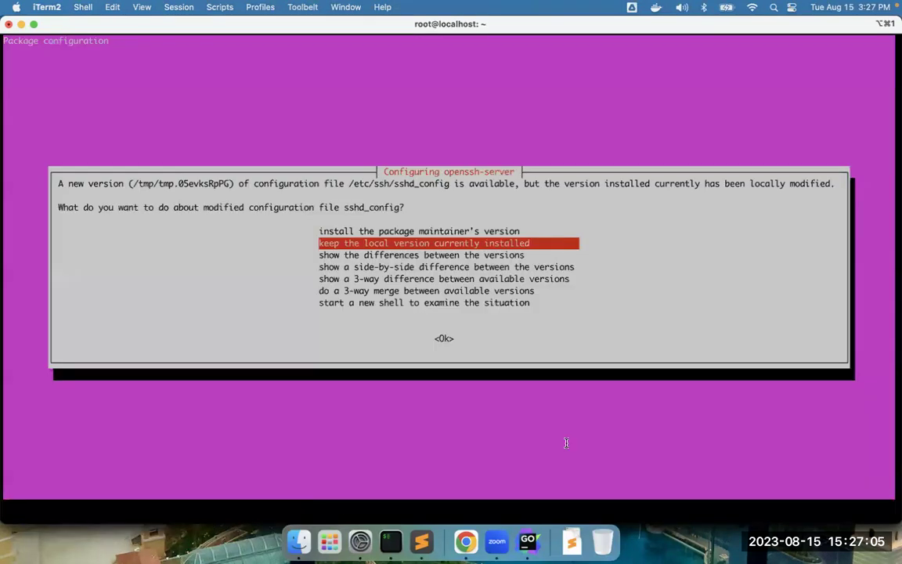
- Install the maintainer's sshd_config, acknowledge the kernel notice, and restart the outdated services
{"action": "key", "text": "Up"}
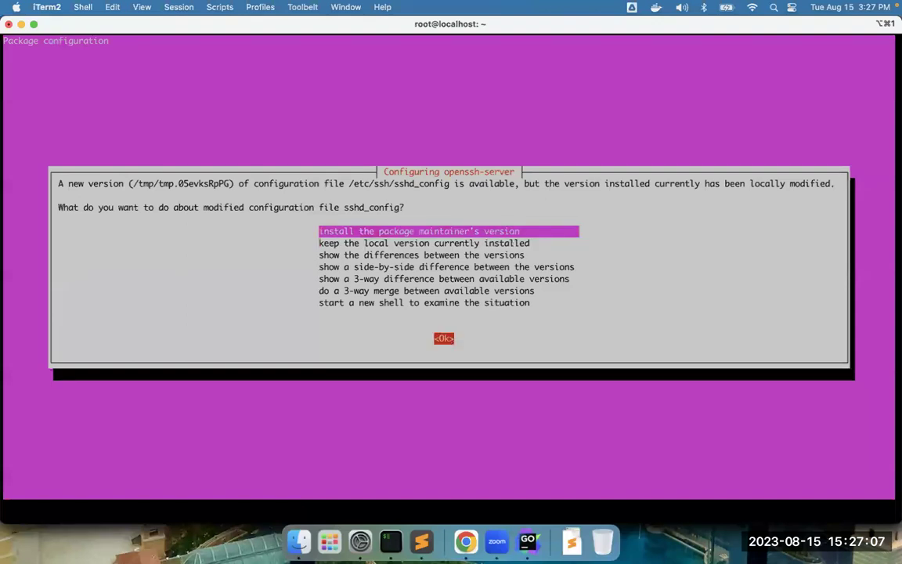
{"action": "key", "text": "Return"}
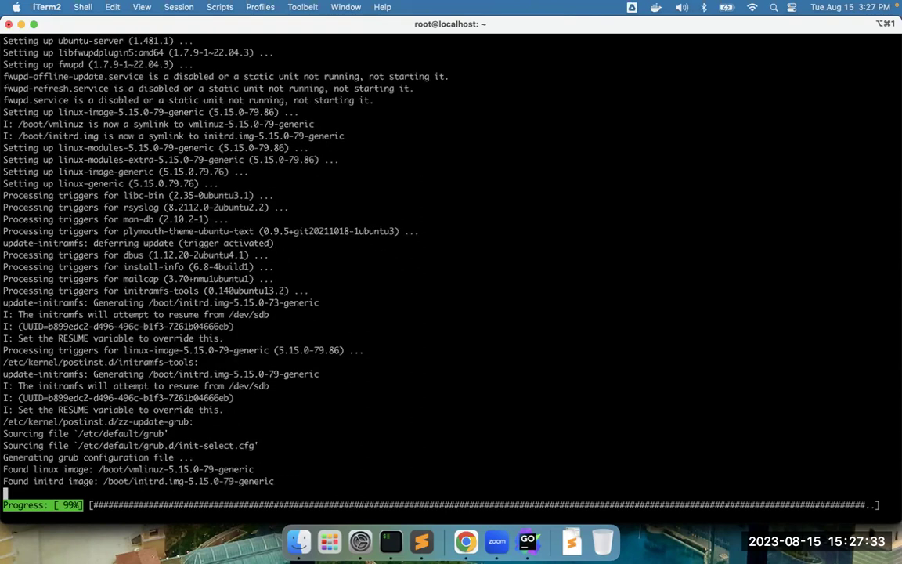
{"action": "key", "text": "Return"}
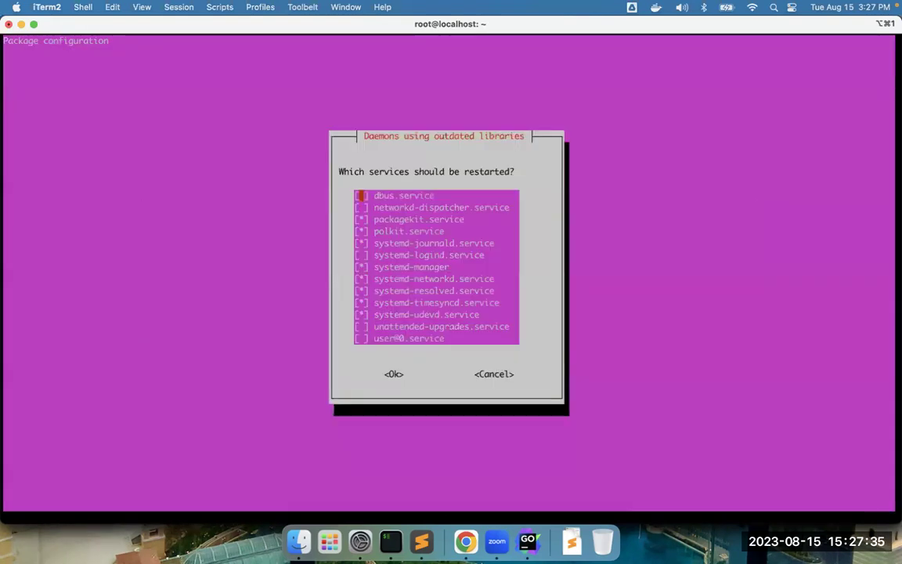
{"action": "key", "text": "Return"}
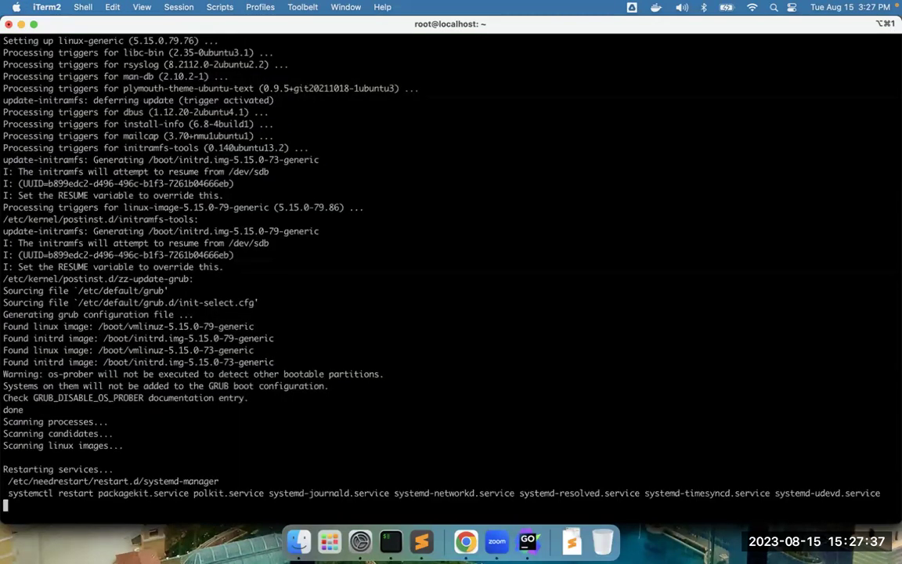
{"action": "key", "text": "Return"}
{"action": "key", "text": "Return"}
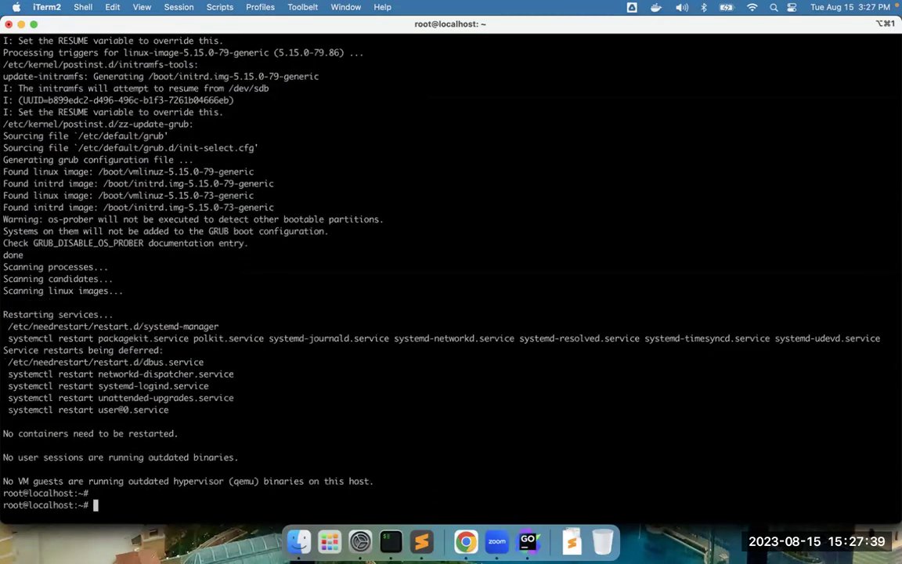
- Copy the k3s curl install command from the installer page and run it on the VM
{"action": "left_click", "coordinate": [466, 541]}
{"action": "left_click", "coordinate": [262, 35]}
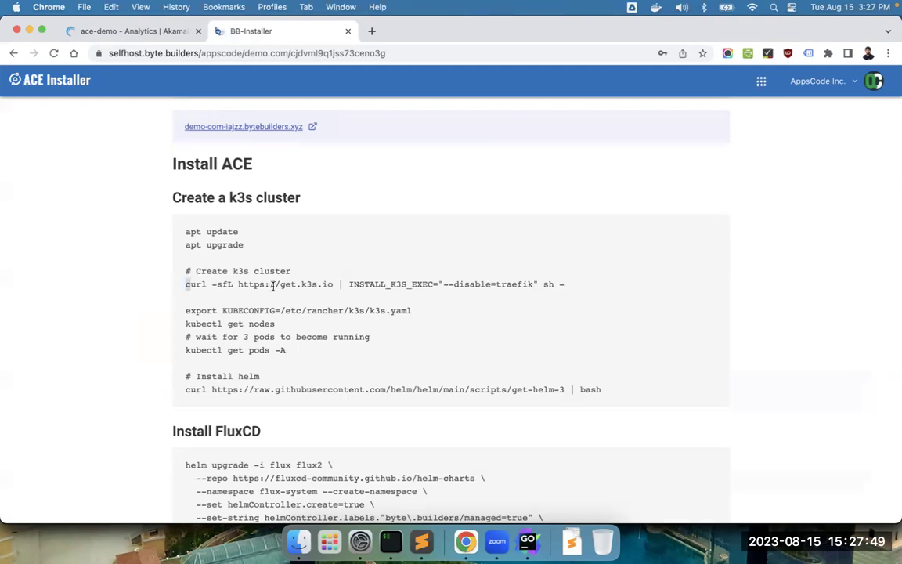
{"action": "left_click_drag", "start_coordinate": [273, 286], "coordinate": [559, 299]}
{"action": "key", "text": "cmd+c"}
{"action": "left_click", "coordinate": [390, 541]}
{"action": "key", "text": "cmd+v"}
{"action": "key", "text": "Return"}
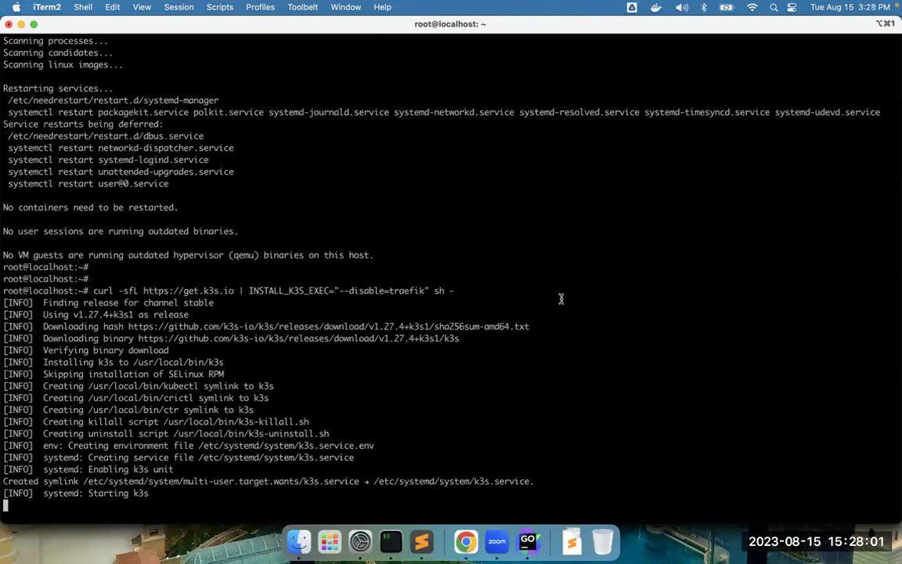
- Export KUBECONFIG to point at the k3s config file
{"action": "left_click", "coordinate": [465, 542]}
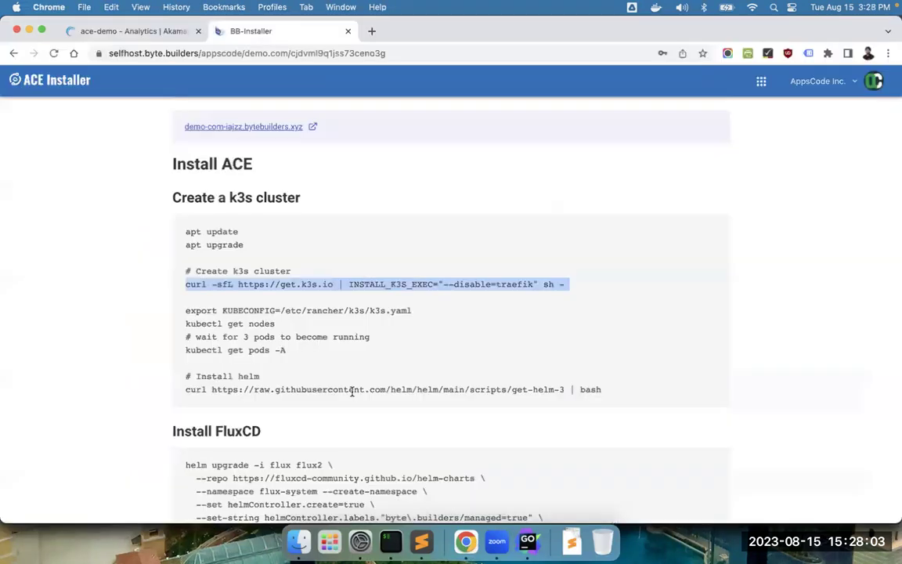
{"action": "left_click_drag", "start_coordinate": [181, 313], "coordinate": [413, 312]}
{"action": "key", "text": "super+c"}
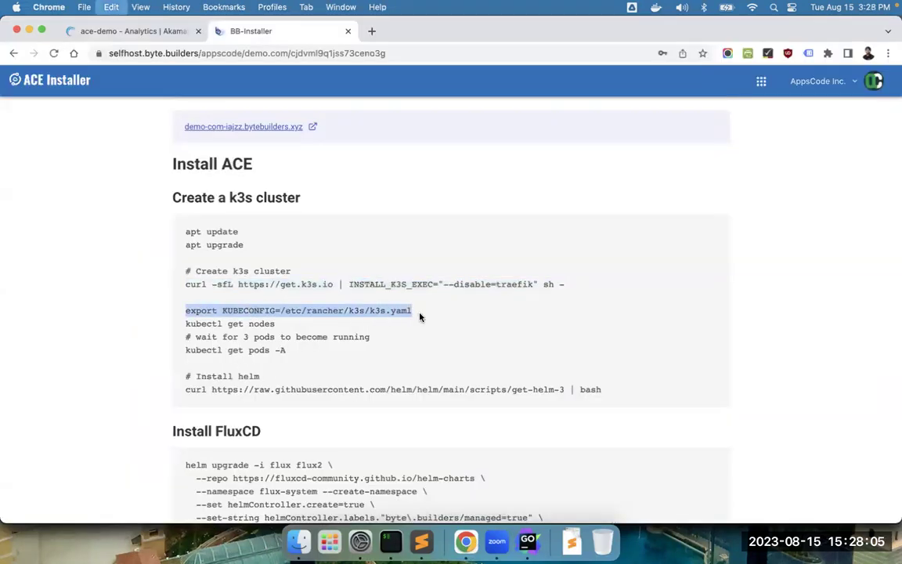
{"action": "left_click", "coordinate": [390, 542]}
{"action": "key", "text": "super+v"}
{"action": "key", "text": "Return"}
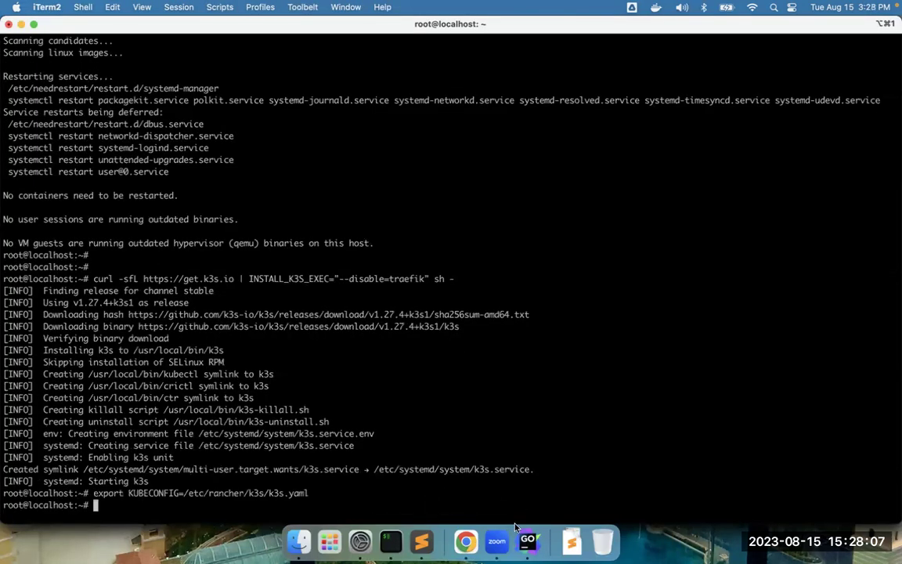
- Run kubectl get nodes to confirm node localhost is Ready
{"action": "left_click", "coordinate": [465, 541]}
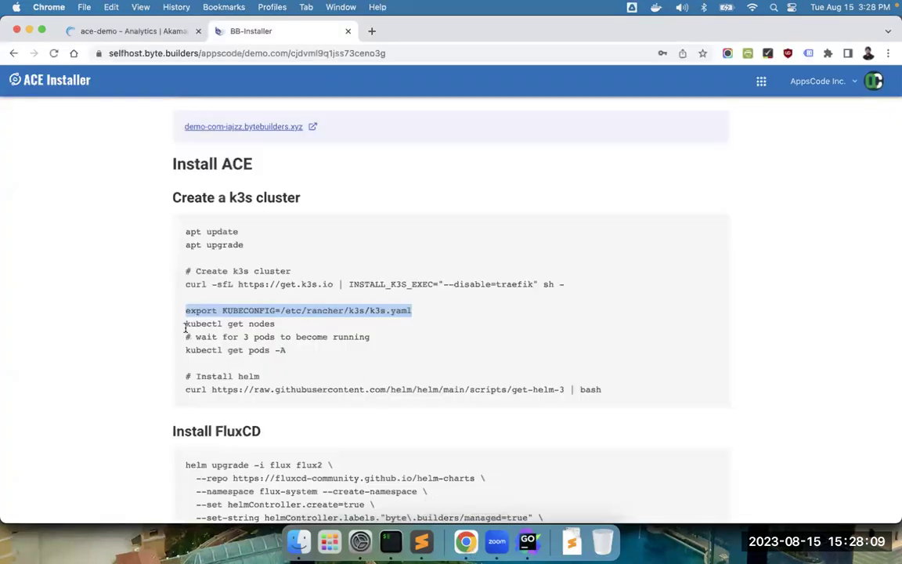
{"action": "left_click_drag", "start_coordinate": [184, 323], "coordinate": [276, 324]}
{"action": "key", "text": "super+c"}
{"action": "left_click", "coordinate": [390, 542]}
{"action": "key", "text": "super+v"}
{"action": "key", "text": "Return"}
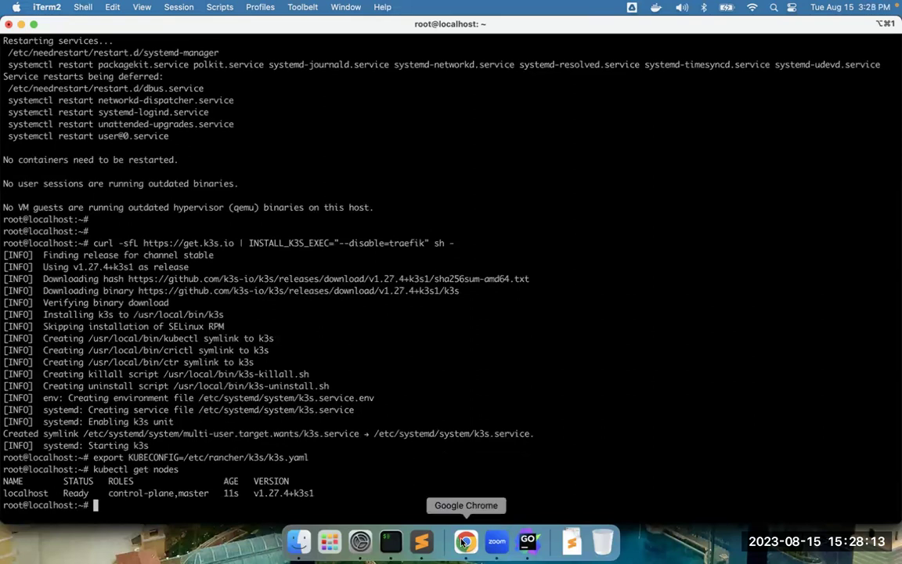
- Watch kubectl get pods -A until the kube-system pods run, then stop with Ctrl+C
{"action": "left_click", "coordinate": [465, 541]}
{"action": "left_click_drag", "start_coordinate": [186, 350], "coordinate": [287, 350]}
{"action": "key", "text": "super+c"}
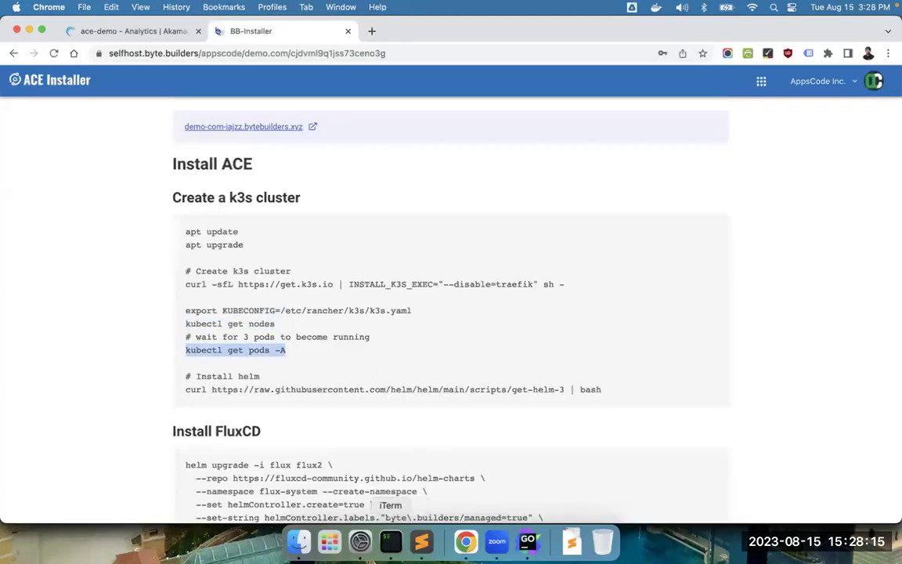
{"action": "left_click", "coordinate": [390, 541]}
{"action": "type", "text": "watch"}
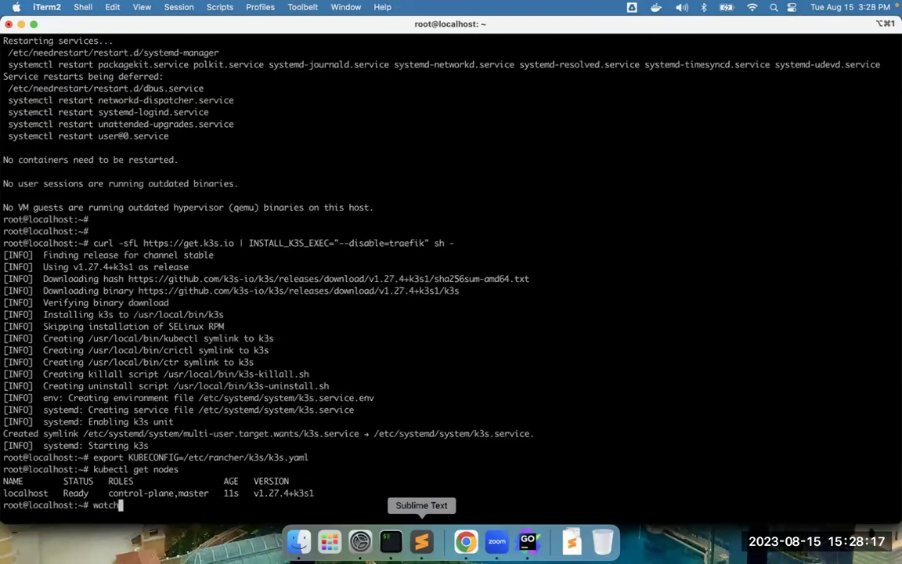
{"action": "key", "text": "super+v"}
{"action": "key", "text": "Return"}
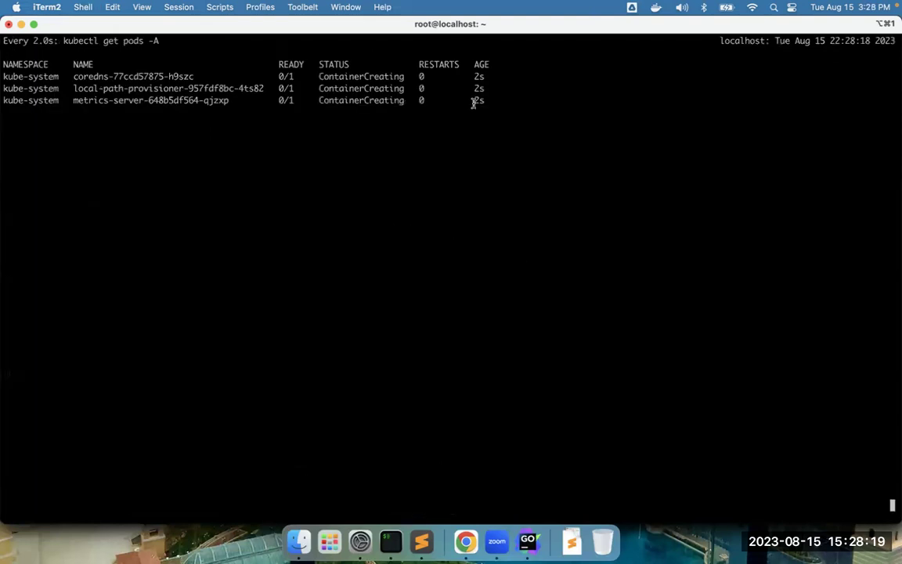
{"action": "left_click_drag", "start_coordinate": [517, 96], "coordinate": [499, 63]}
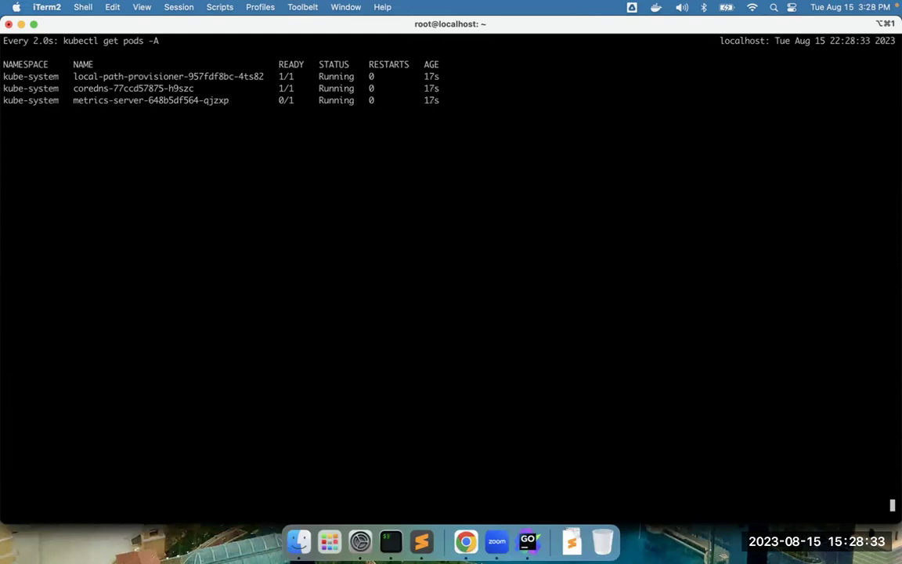
{"action": "key", "text": "ctrl+c"}
{"action": "key", "text": "Return"}
{"action": "key", "text": "Return"}
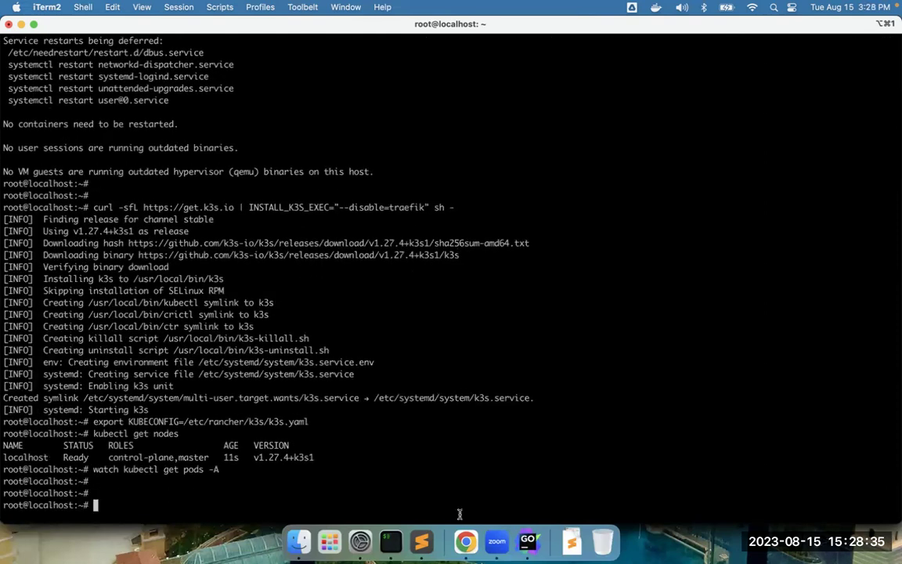
{"action": "left_click", "coordinate": [466, 541]}
- Run the get-helm-3 curl script on the VM, installing Helm v3.12.3 into /usr/local/bin
{"action": "scroll", "coordinate": [419, 410], "scroll_direction": "down", "scroll_amount": 3}
{"action": "left_click_drag", "start_coordinate": [185, 236], "coordinate": [629, 238]}
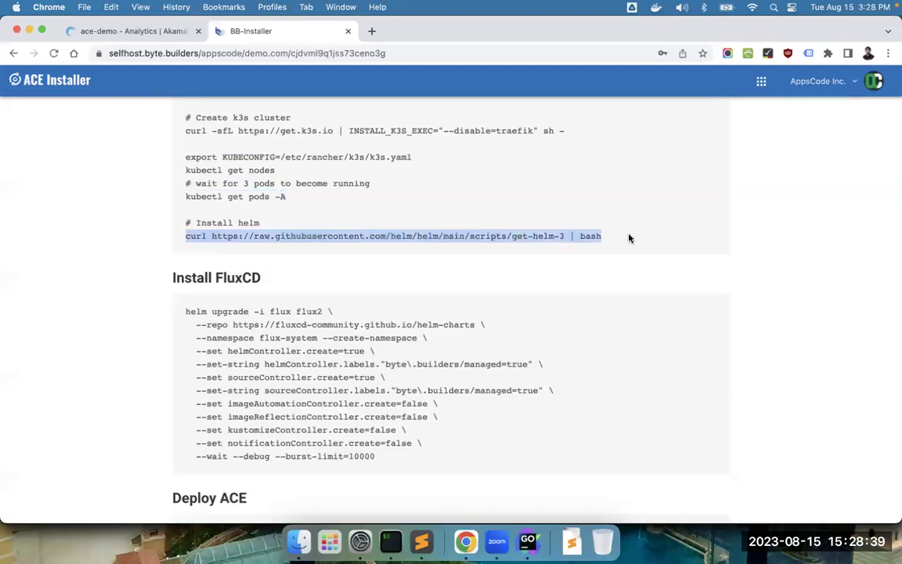
{"action": "key", "text": "super+c"}
{"action": "left_click", "coordinate": [395, 544]}
{"action": "key", "text": "super+v"}
{"action": "key", "text": "Return"}
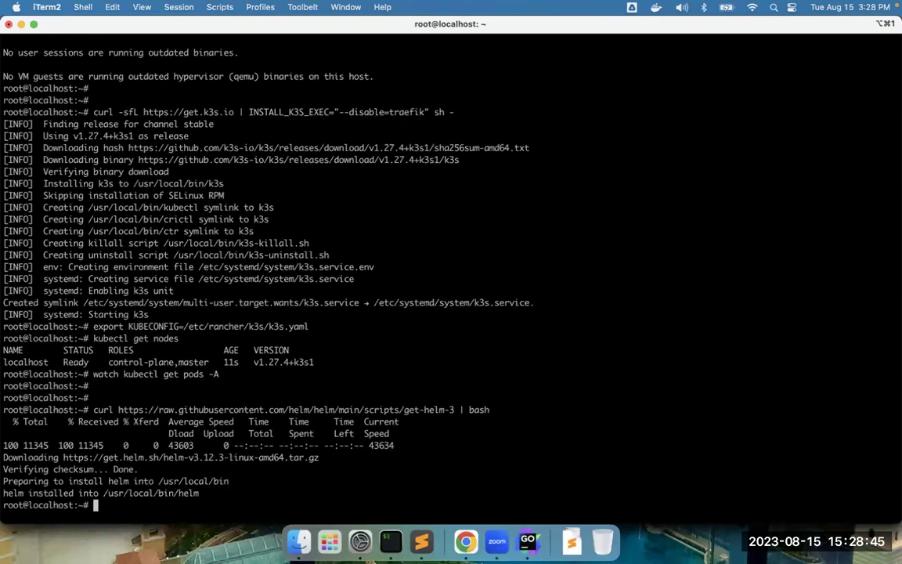
{"action": "left_click", "coordinate": [466, 542]}
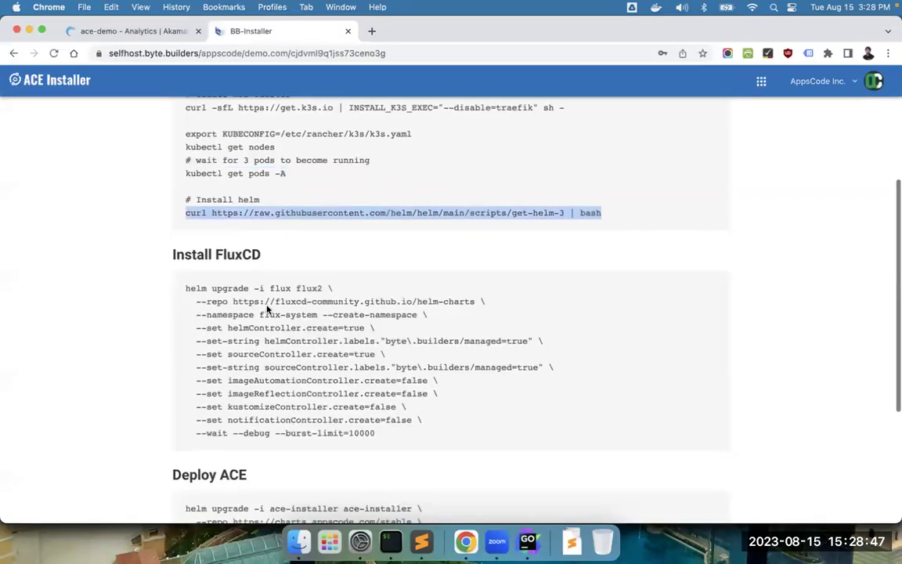
{"action": "left_click_drag", "start_coordinate": [184, 287], "coordinate": [398, 441]}
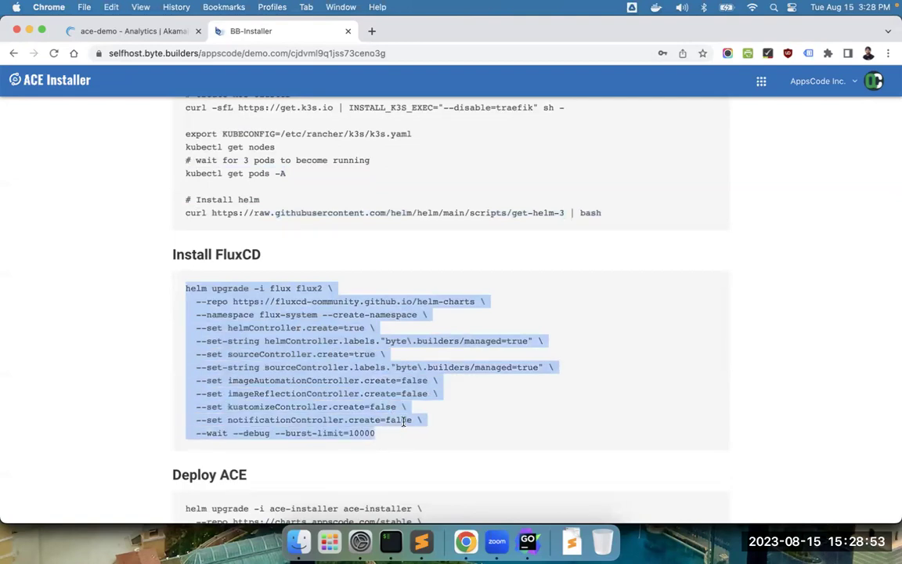
- Copy the FluxCD helm upgrade command from the installer and run it in iTerm2
{"action": "left_click", "coordinate": [313, 304]}
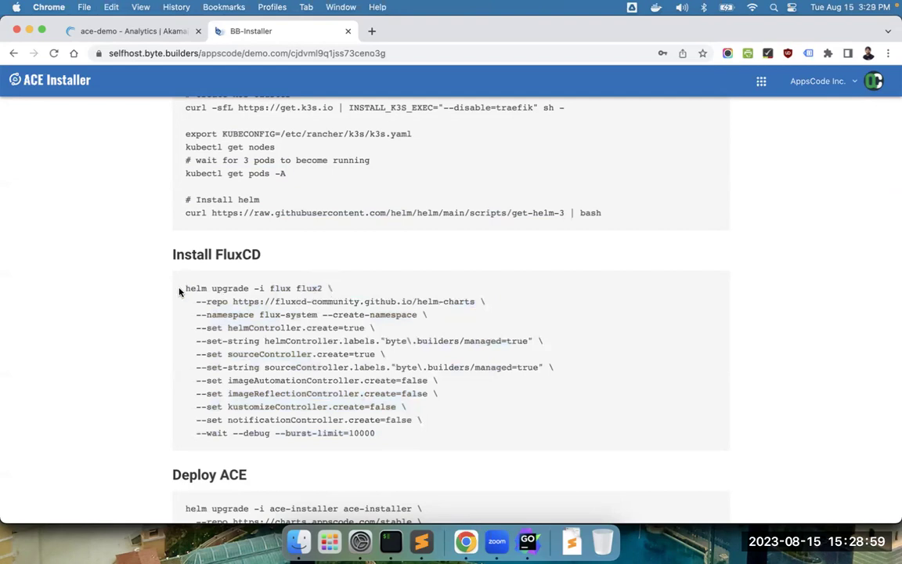
{"action": "left_click_drag", "start_coordinate": [178, 292], "coordinate": [430, 433]}
{"action": "left_click", "coordinate": [391, 542]}
{"action": "key", "text": "super+v"}
{"action": "key", "text": "Return"}
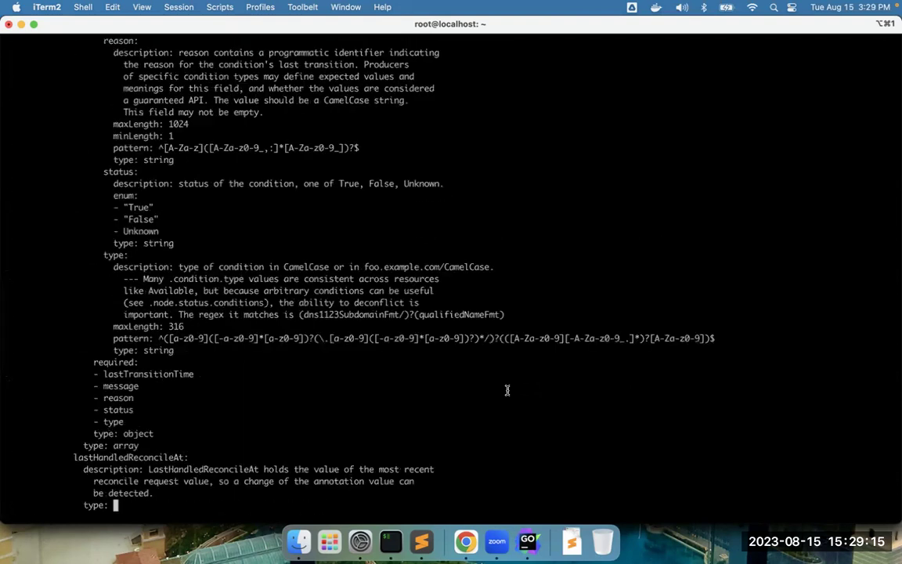
- Rerun watch kubectl get pods -A until helm-controller and source-controller run, then stop it
{"action": "key", "text": "Return"}
{"action": "key", "text": "Return"}
{"action": "key", "text": "Up"}
{"action": "key", "text": "Up"}
{"action": "key", "text": "Return"}
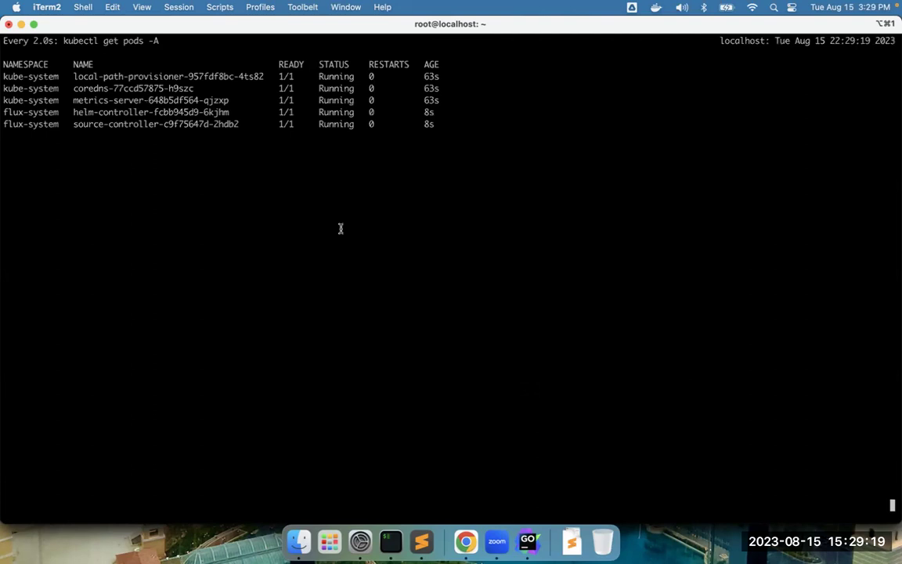
{"action": "left_click_drag", "start_coordinate": [35, 135], "coordinate": [3, 114]}
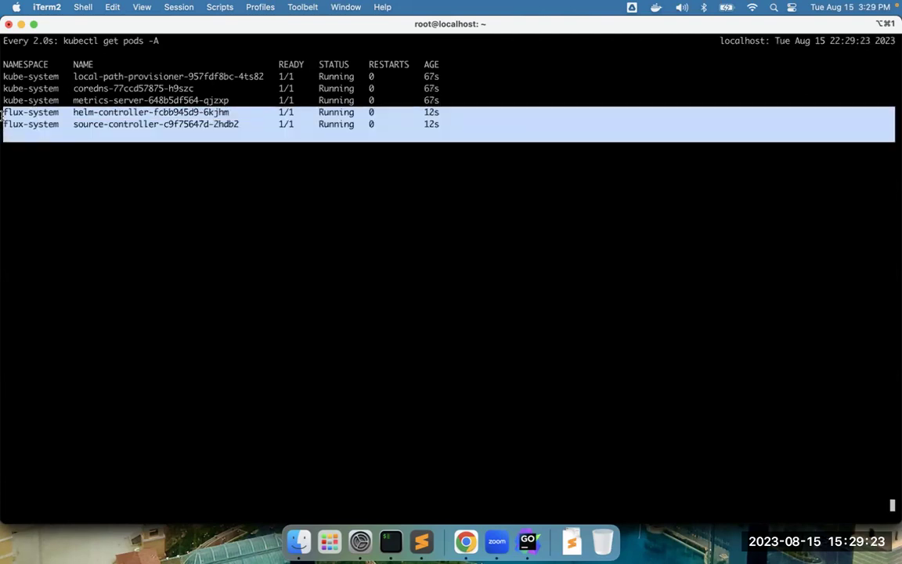
{"action": "key", "text": "ctrl+c"}
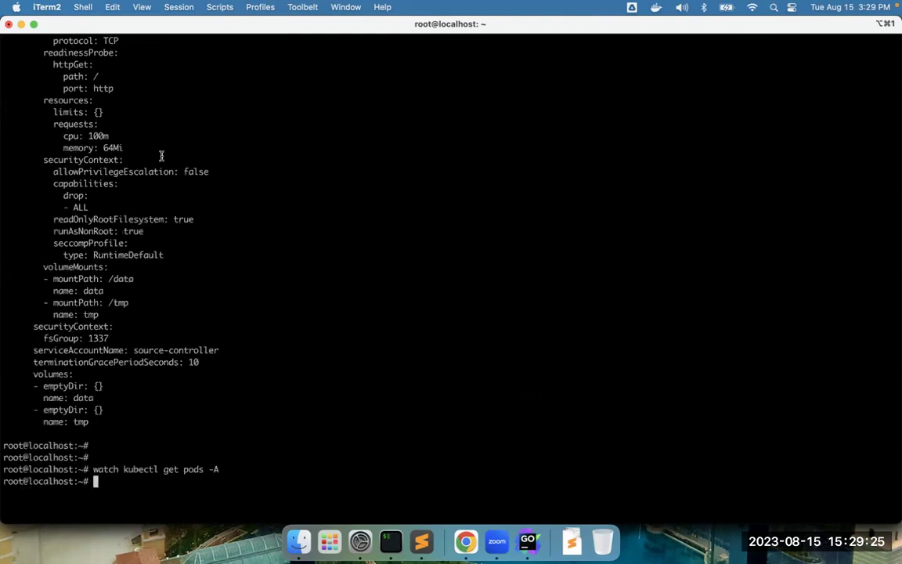
{"action": "left_click", "coordinate": [465, 541]}
- Download and unpack the installer archive, then copy all of values.yaml in Sublime Text
{"action": "scroll", "coordinate": [445, 451], "scroll_direction": "down", "scroll_amount": 5}
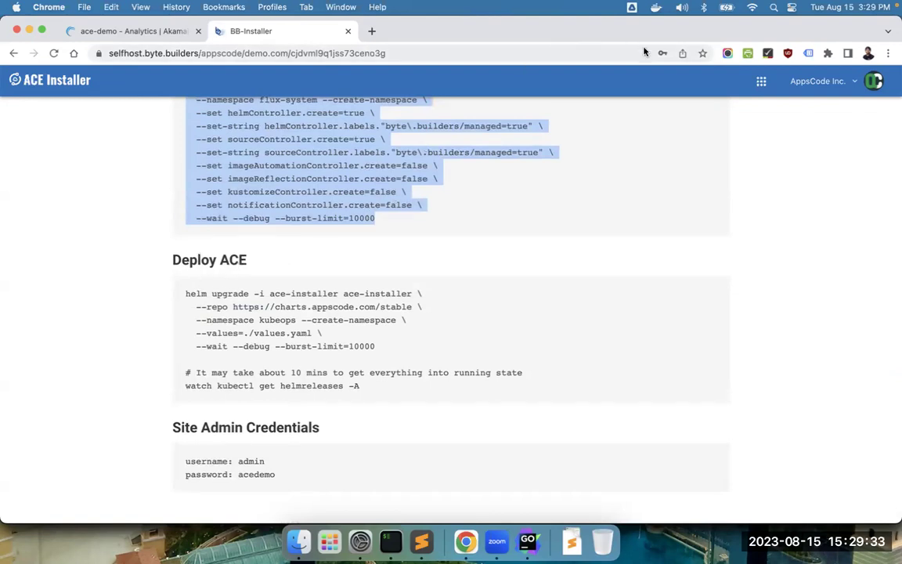
{"action": "scroll", "coordinate": [592, 389], "scroll_direction": "up", "scroll_amount": 3}
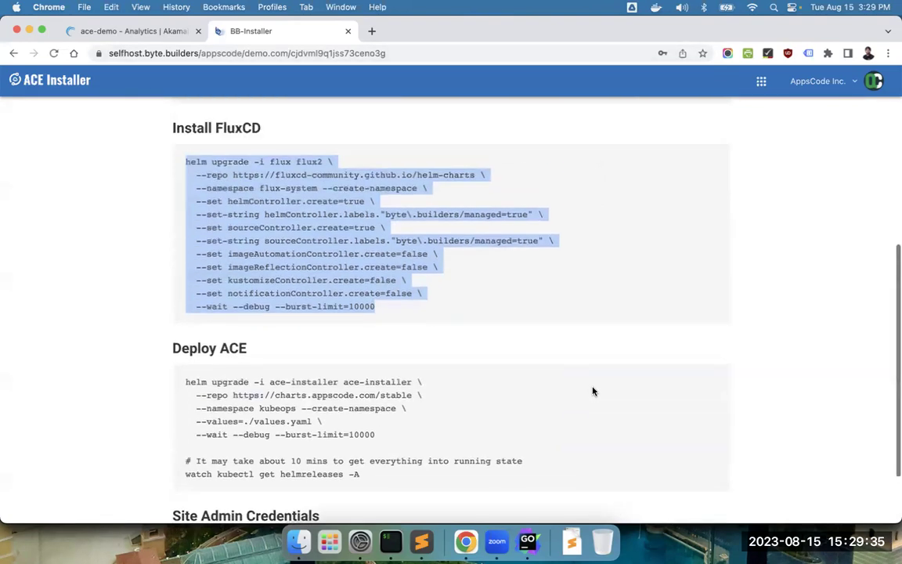
{"action": "scroll", "coordinate": [595, 381], "scroll_direction": "up", "scroll_amount": 10}
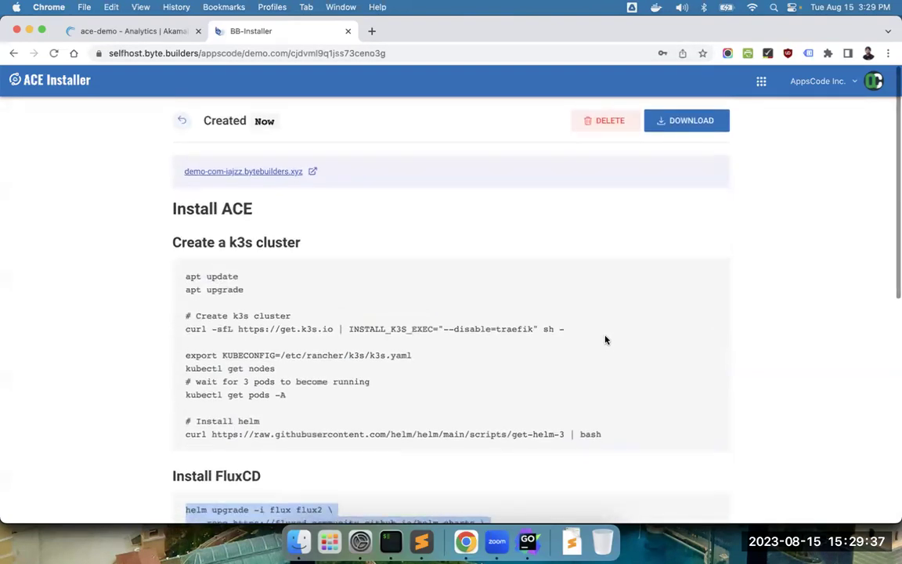
{"action": "left_click", "coordinate": [683, 122]}
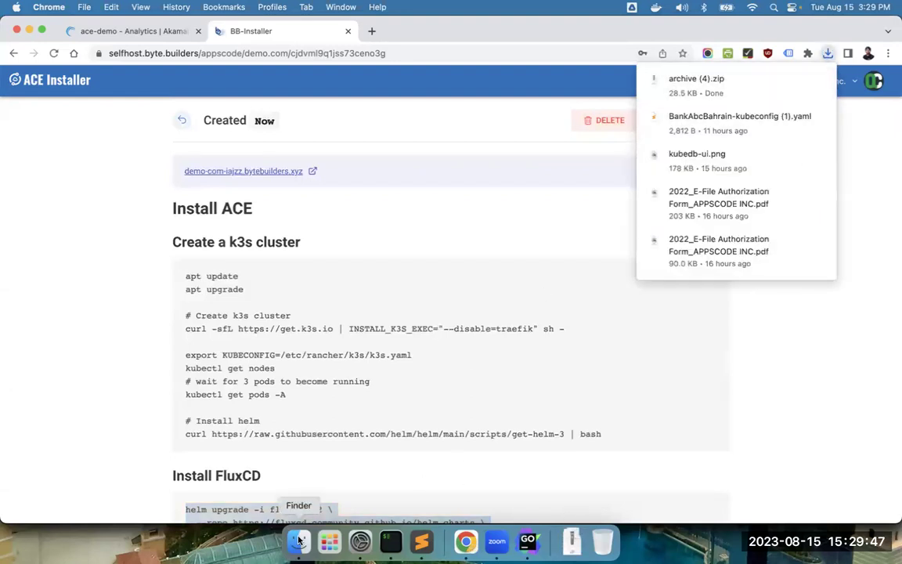
{"action": "left_click", "coordinate": [678, 92]}
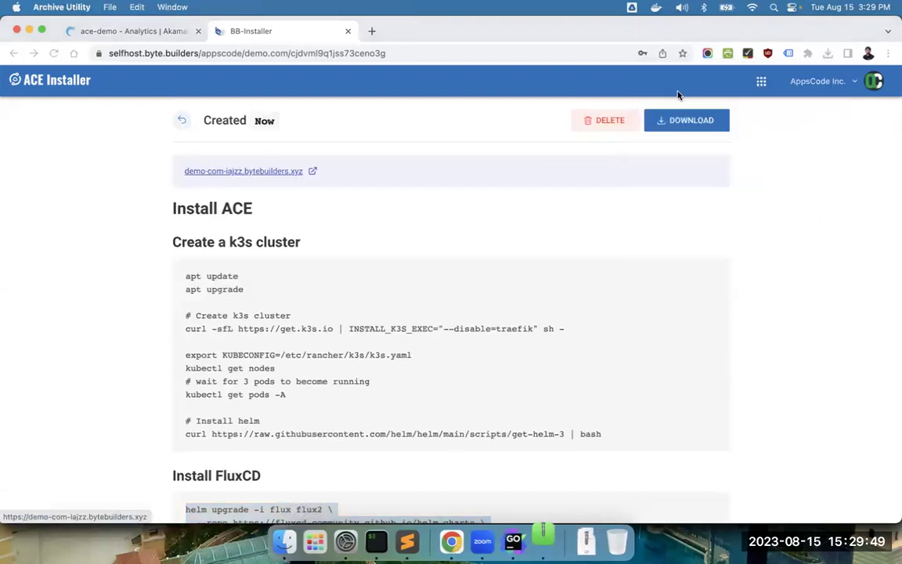
{"action": "double_click", "coordinate": [596, 87]}
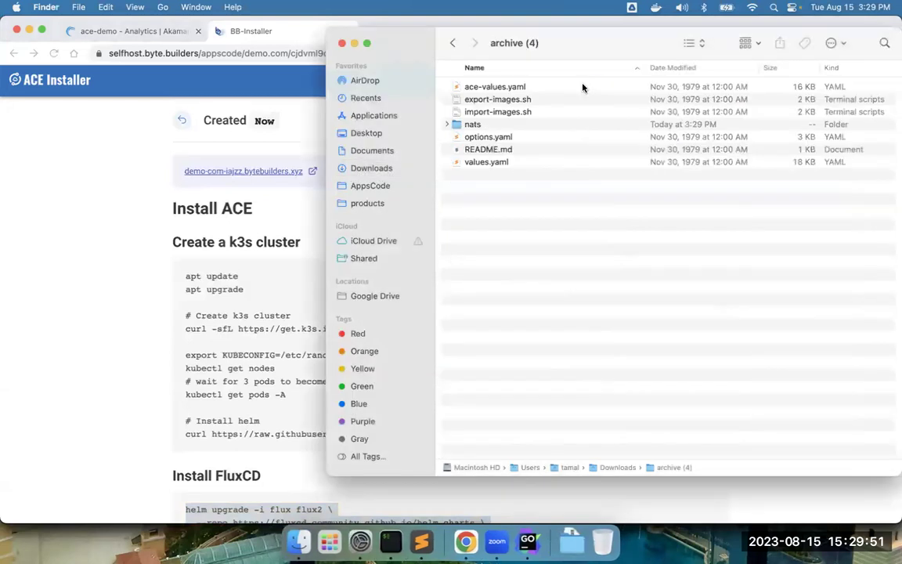
{"action": "key", "text": "super+Tab"}
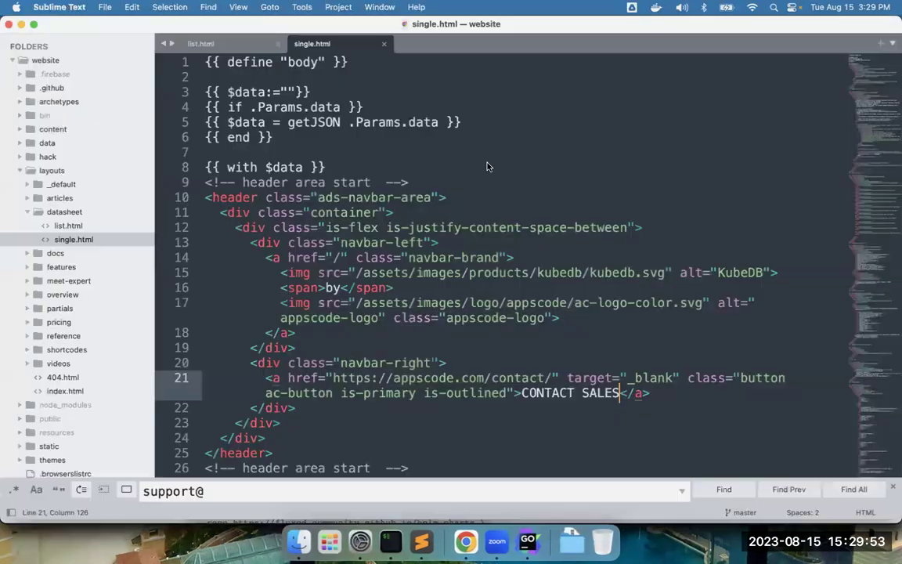
{"action": "key", "text": "super+grave"}
{"action": "key", "text": "super+a"}
{"action": "key", "text": "super+c"}
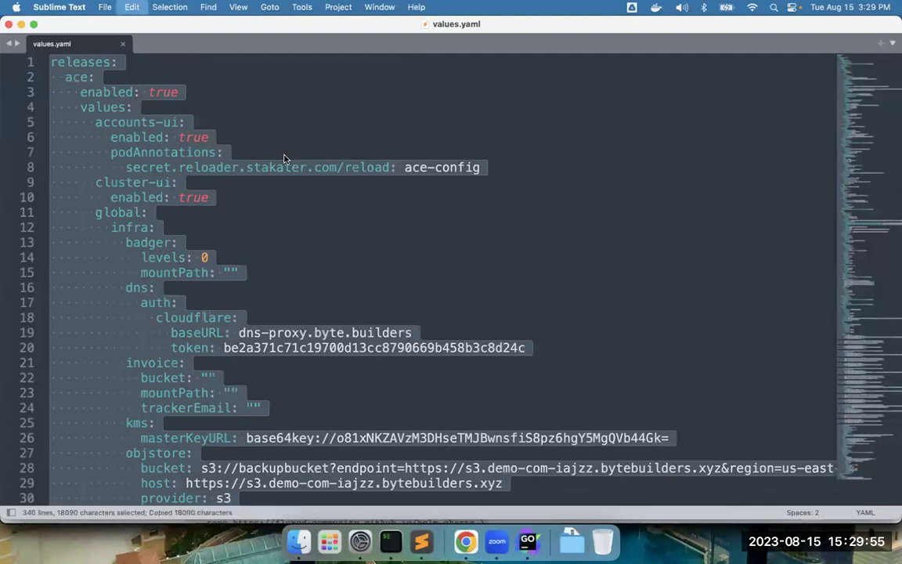
- Paste the copied content into a new values.yaml with nano and save it
{"action": "left_click", "coordinate": [391, 542]}
{"action": "type", "text": "nano values.yaml"}
{"action": "key", "text": "Return"}
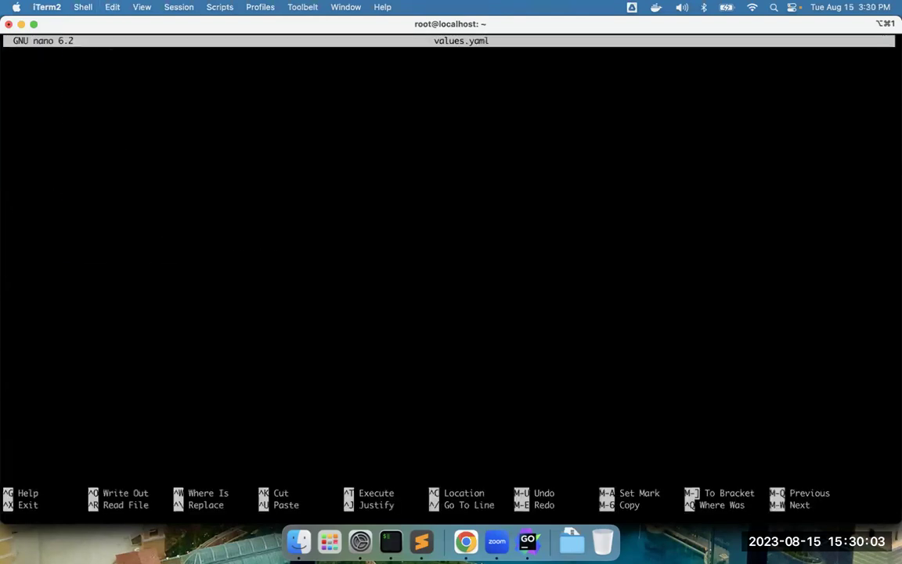
{"action": "key", "text": "super+v"}
{"action": "key", "text": "ctrl+x"}
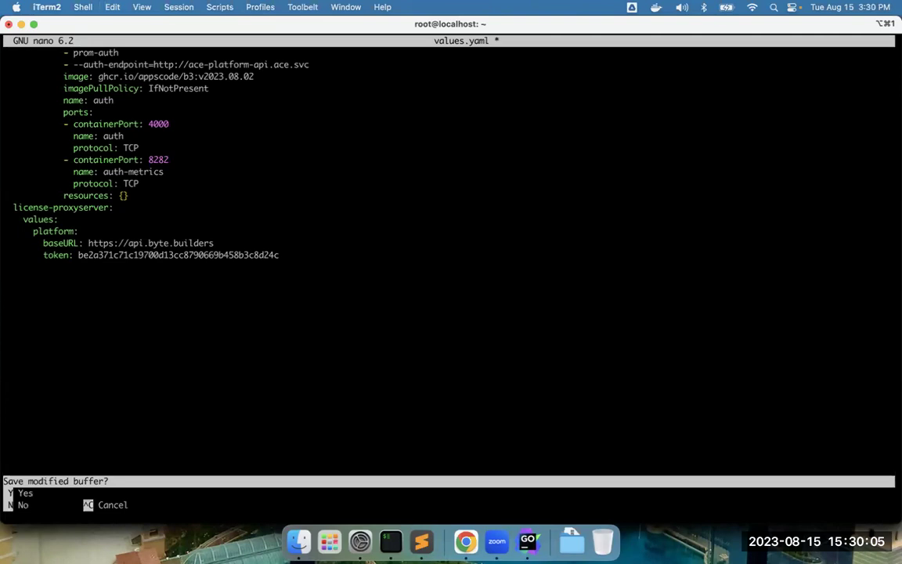
{"action": "key", "text": "y"}
{"action": "key", "text": "Return"}
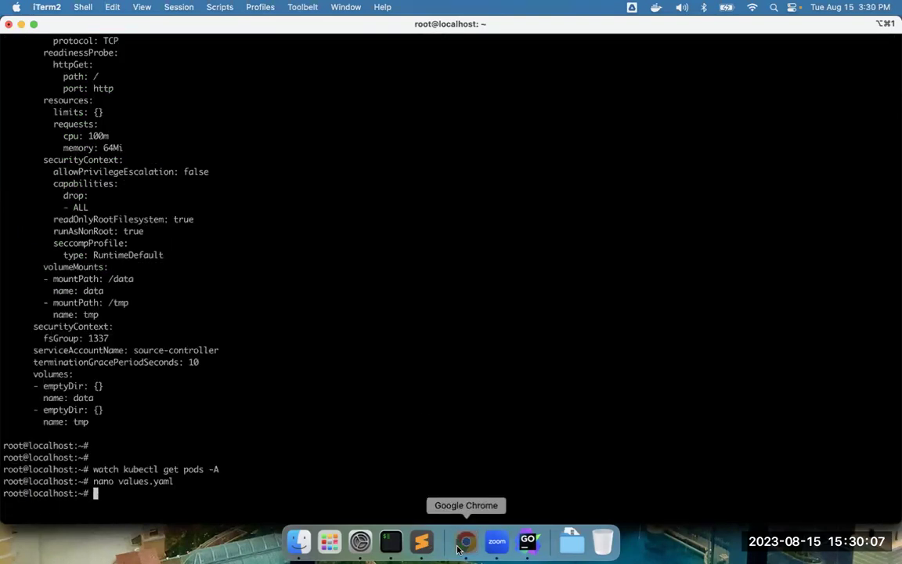
{"action": "left_click", "coordinate": [459, 549]}
- Run the Deploy ACE helm upgrade command for the ace-installer chart in iTerm2
{"action": "scroll", "coordinate": [264, 356], "scroll_direction": "down", "scroll_amount": 10}
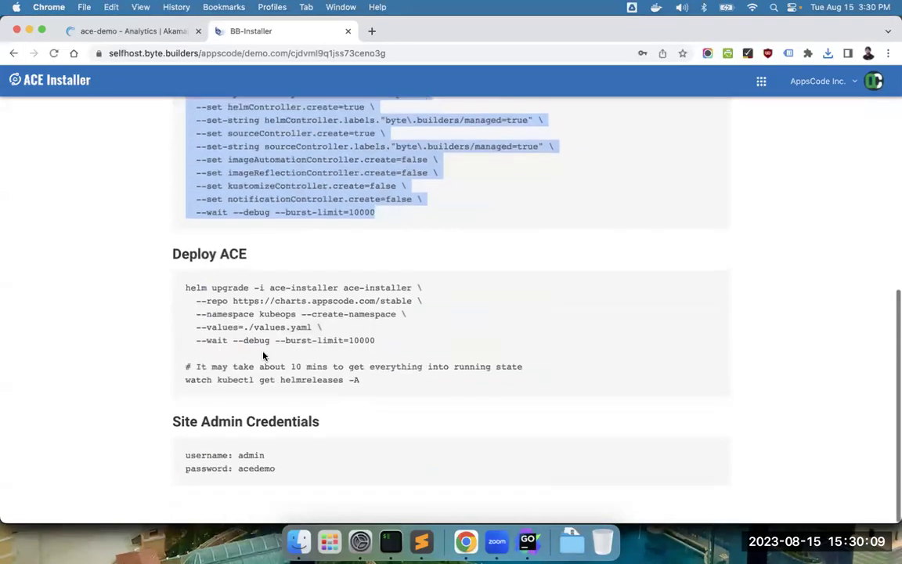
{"action": "scroll", "coordinate": [264, 356], "scroll_direction": "up", "scroll_amount": 1}
{"action": "left_click_drag", "start_coordinate": [184, 293], "coordinate": [395, 346]}
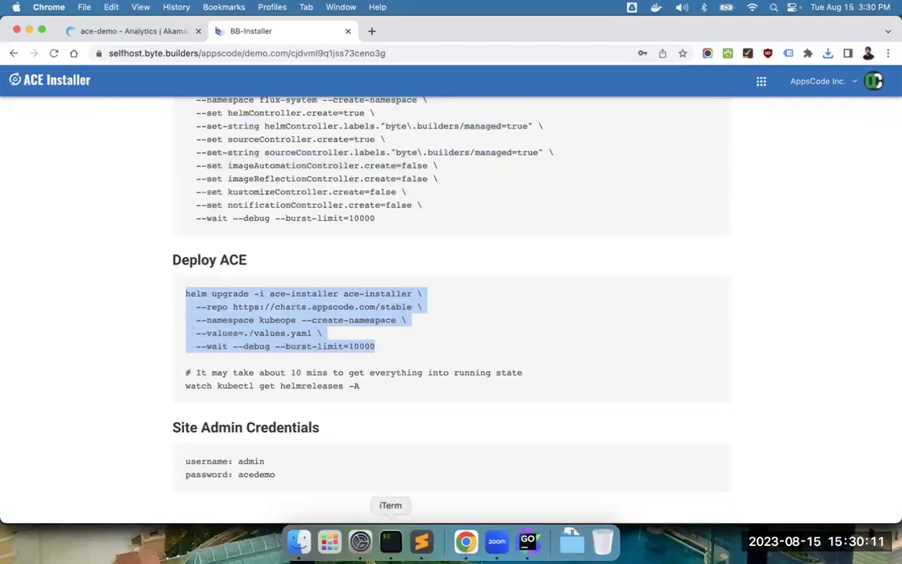
{"action": "left_click", "coordinate": [391, 541]}
{"action": "key", "text": "super+v"}
{"action": "key", "text": "Return"}
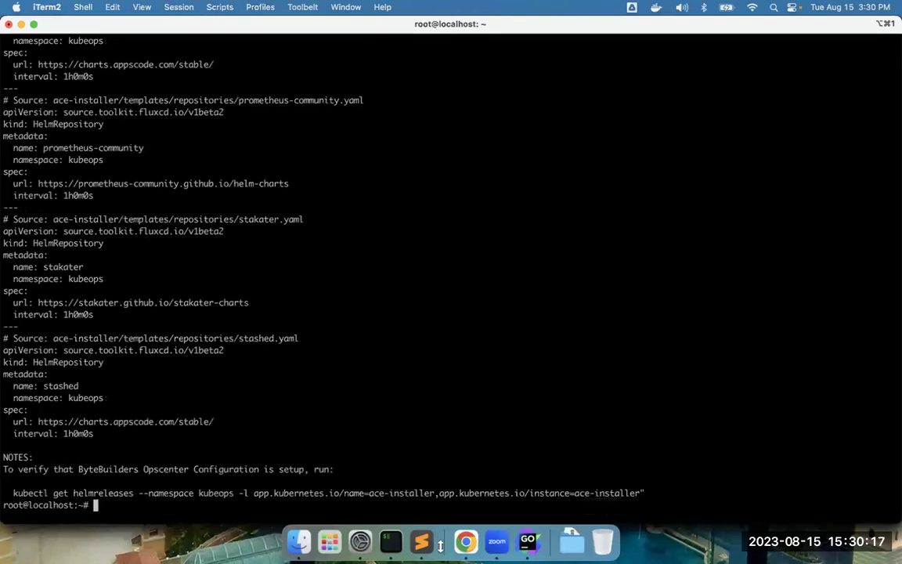
- Copy and run watch kubectl get helmreleases -A to follow the releases
{"action": "left_click", "coordinate": [466, 540]}
{"action": "left_click", "coordinate": [207, 402]}
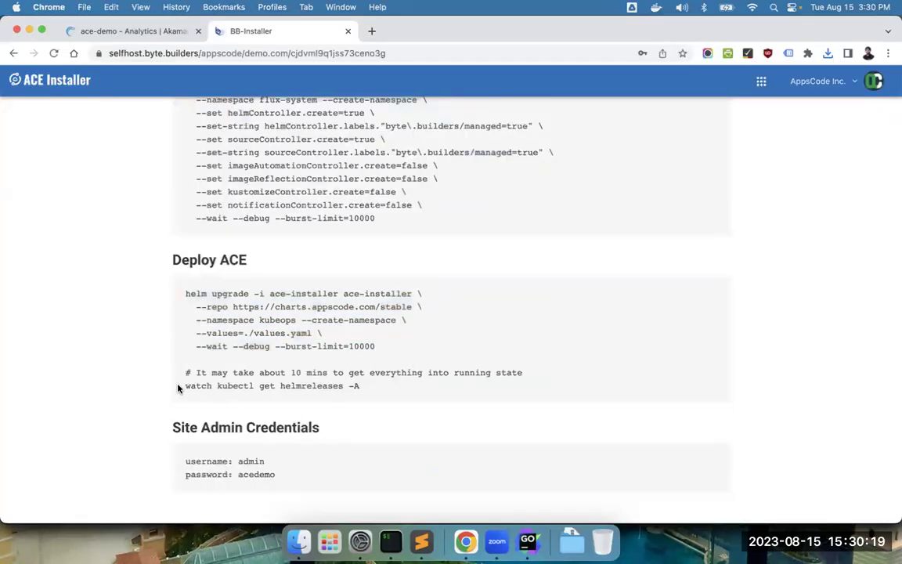
{"action": "left_click_drag", "start_coordinate": [179, 387], "coordinate": [378, 391]}
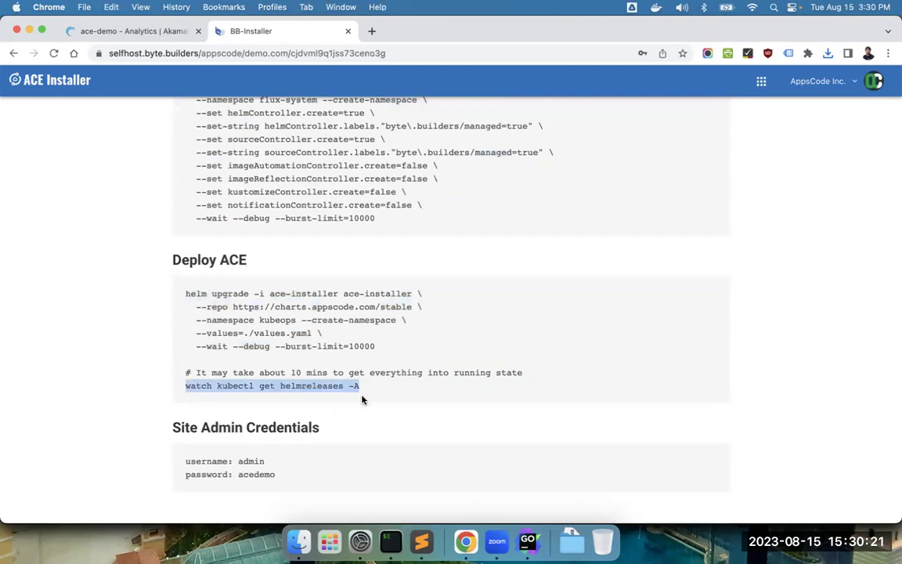
{"action": "left_click", "coordinate": [390, 541]}
{"action": "key", "text": "super+v"}
{"action": "key", "text": "Return"}
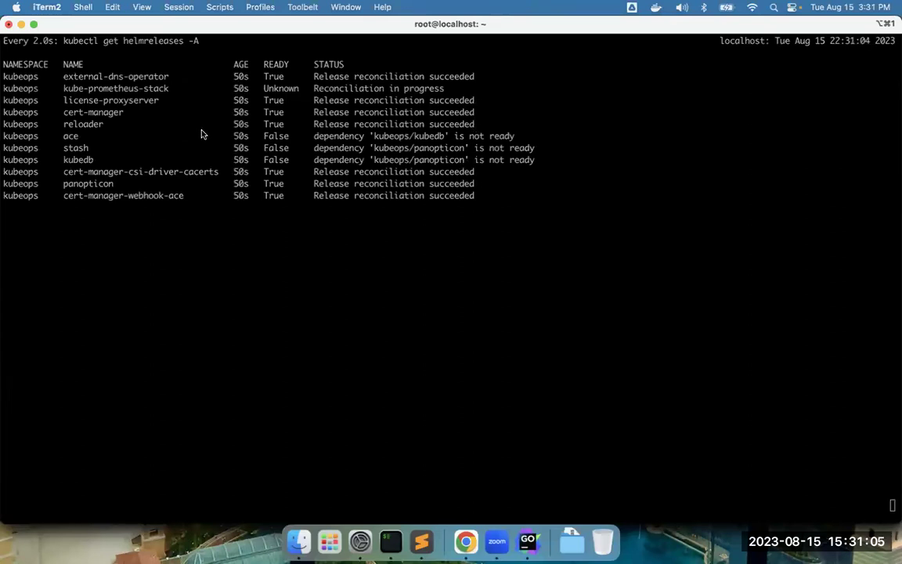
- Watch the Helm releases until all but ace, waiting on dependencies, have reconciled
{"action": "left_click_drag", "start_coordinate": [101, 137], "coordinate": [299, 131]}
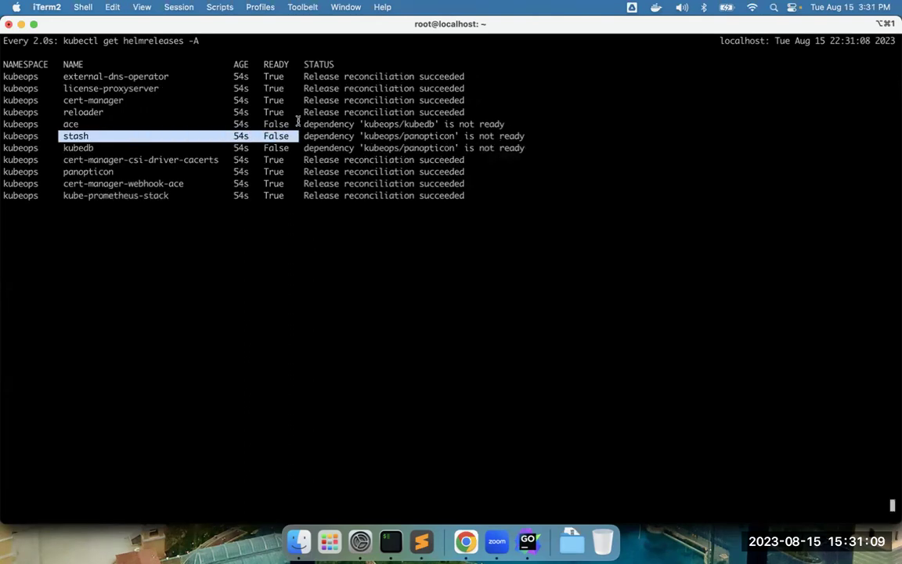
{"action": "left_click", "coordinate": [266, 119]}
{"action": "left_click_drag", "start_coordinate": [227, 123], "coordinate": [476, 121]}
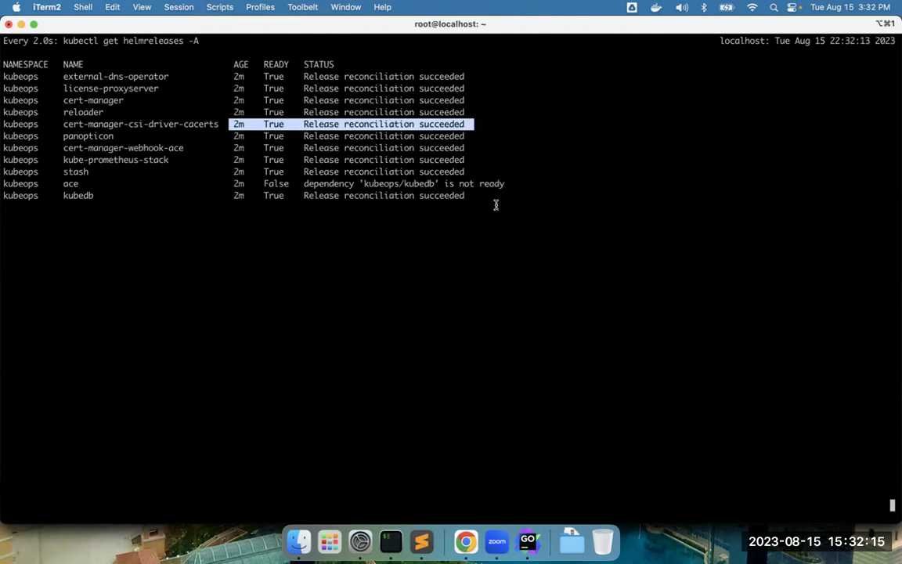
{"action": "left_click", "coordinate": [87, 169]}
{"action": "left_click_drag", "start_coordinate": [62, 184], "coordinate": [528, 183]}
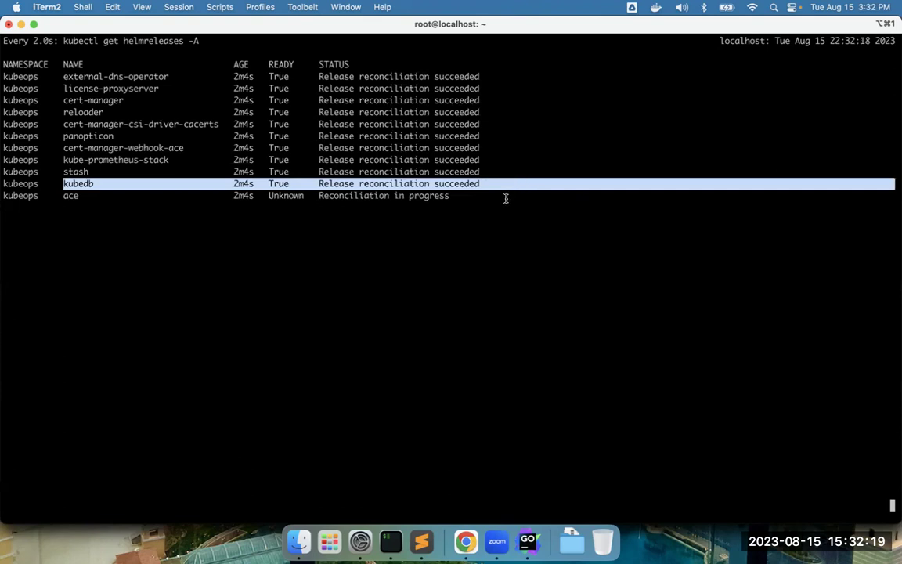
{"action": "left_click", "coordinate": [505, 197]}
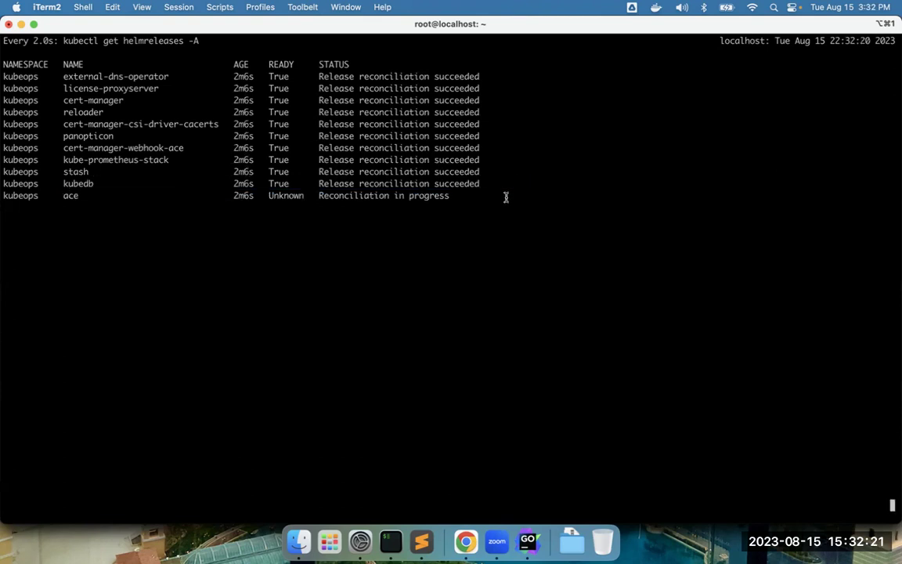
- Stop the watch, clear the screen, and recall the command to remove helmreleases
{"action": "key", "text": "ctrl+c"}
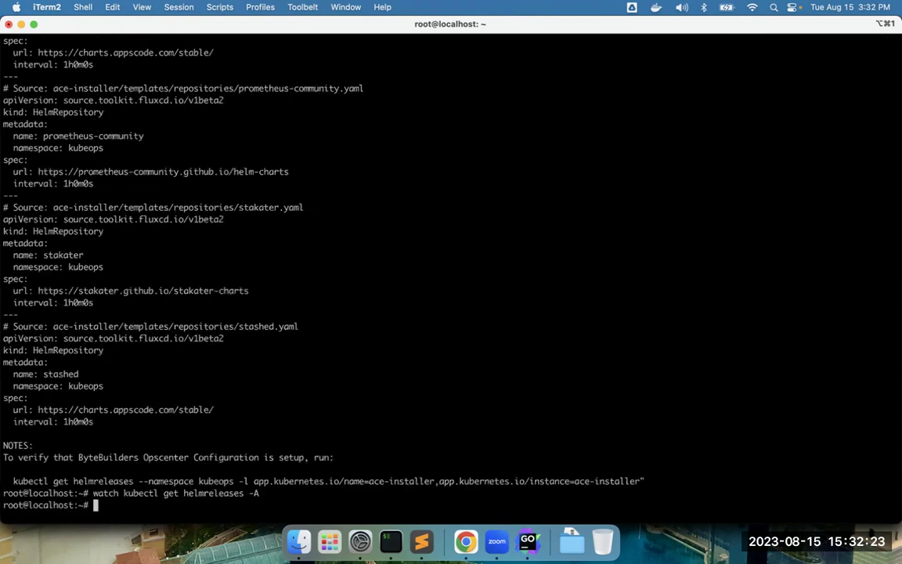
{"action": "key", "text": "ctrl+l"}
{"action": "key", "text": "Up"}
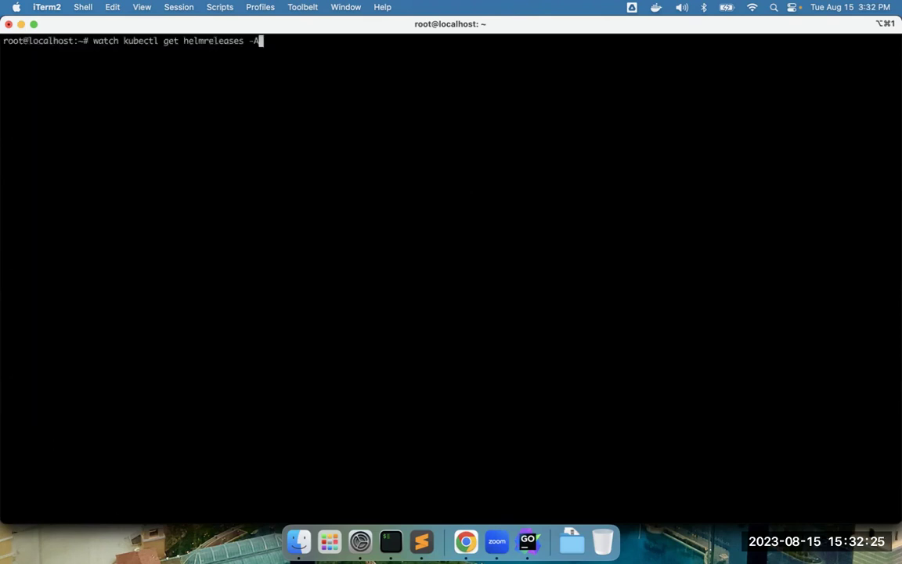
{"action": "key", "text": "Left"}
{"action": "key", "text": "Left"}
{"action": "key", "text": "Left"}
{"action": "key", "text": "BackSpace"}
{"action": "key", "text": "BackSpace"}
{"action": "key", "text": "BackSpace"}
{"action": "key", "text": "BackSpace"}
{"action": "key", "text": "BackSpace"}
{"action": "key", "text": "BackSpace"}
{"action": "key", "text": "BackSpace"}
{"action": "key", "text": "BackSpace"}
{"action": "key", "text": "BackSpace"}
{"action": "key", "text": "BackSpace"}
{"action": "key", "text": "BackSpace"}
{"action": "key", "text": "BackSpace"}
{"action": "key", "text": "BackSpace"}
- Run watch kubectl get certificates -A and wait for the ace certificate to turn Ready
{"action": "type", "text": "certificates"}
{"action": "key", "text": "Return"}
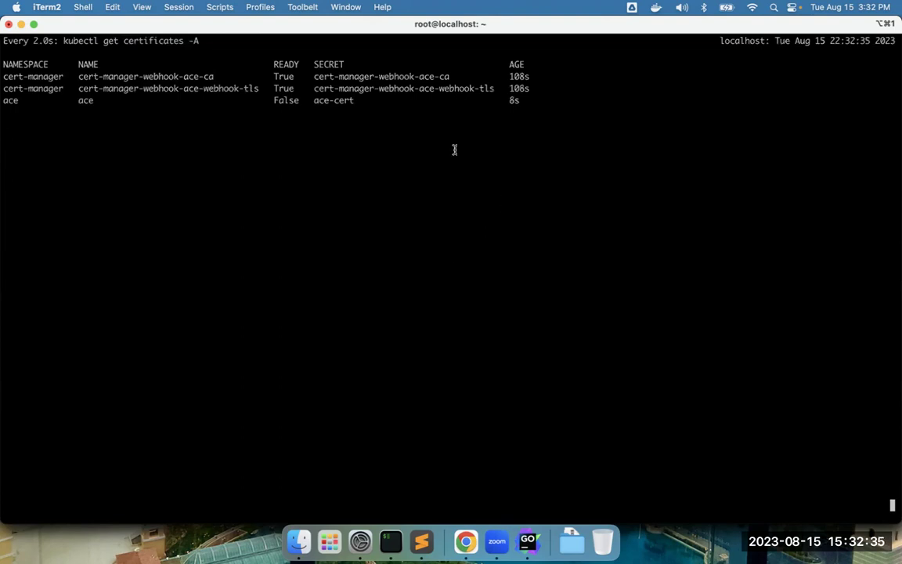
{"action": "left_click_drag", "start_coordinate": [268, 99], "coordinate": [357, 103]}
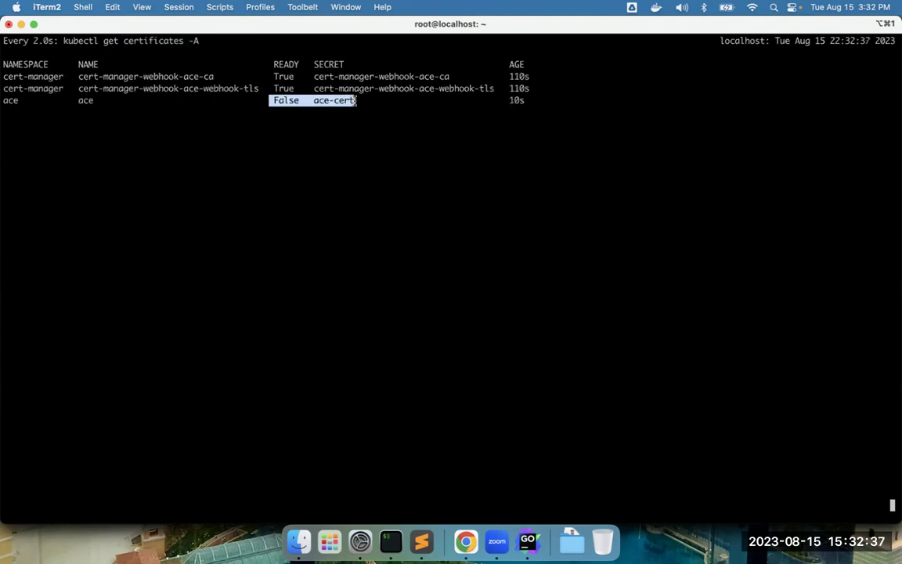
{"action": "left_click_drag", "start_coordinate": [271, 99], "coordinate": [355, 100]}
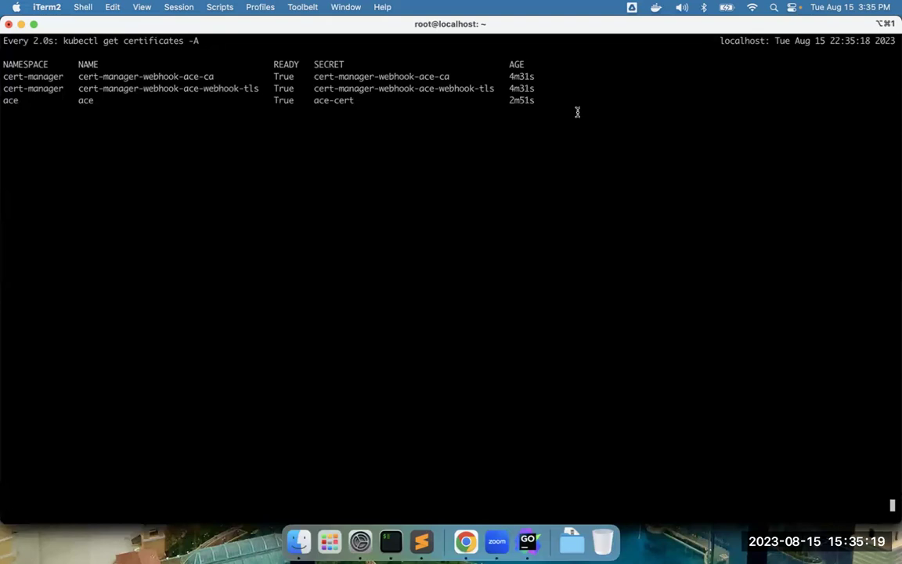
- With the ace certificate ready, rerun the helmreleases watch showing ace still reconciling
{"action": "left_click_drag", "start_coordinate": [562, 101], "coordinate": [572, 84]}
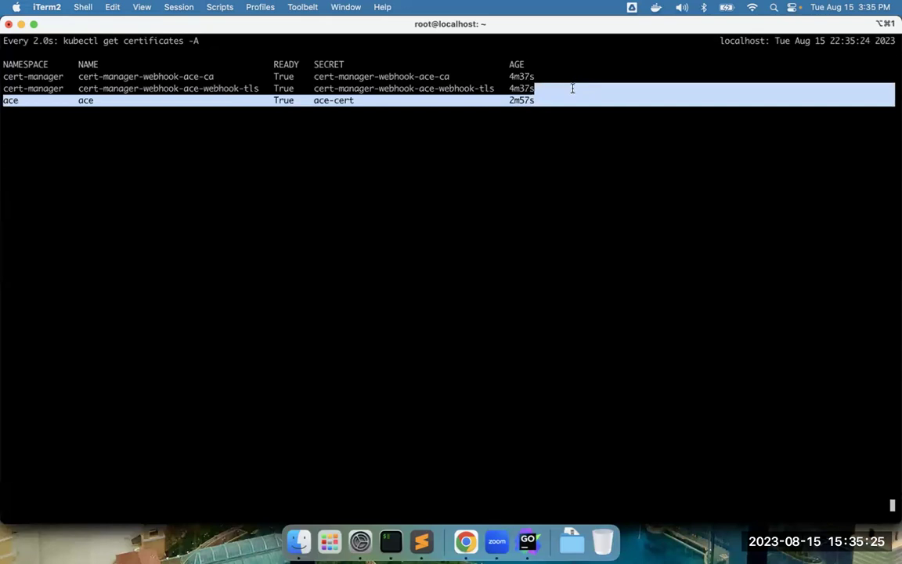
{"action": "key", "text": "ctrl+c"}
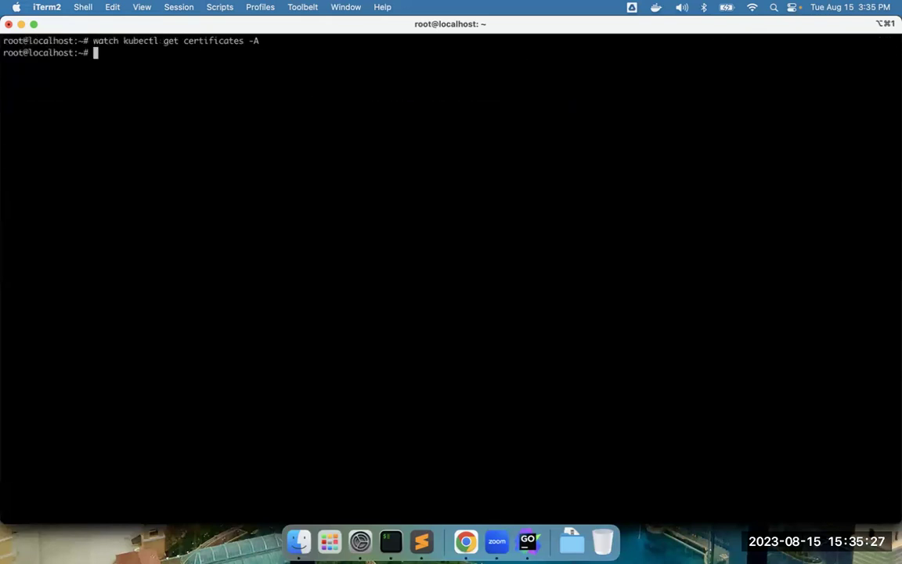
{"action": "key", "text": "Up"}
{"action": "key", "text": "Up"}
{"action": "key", "text": "Up"}
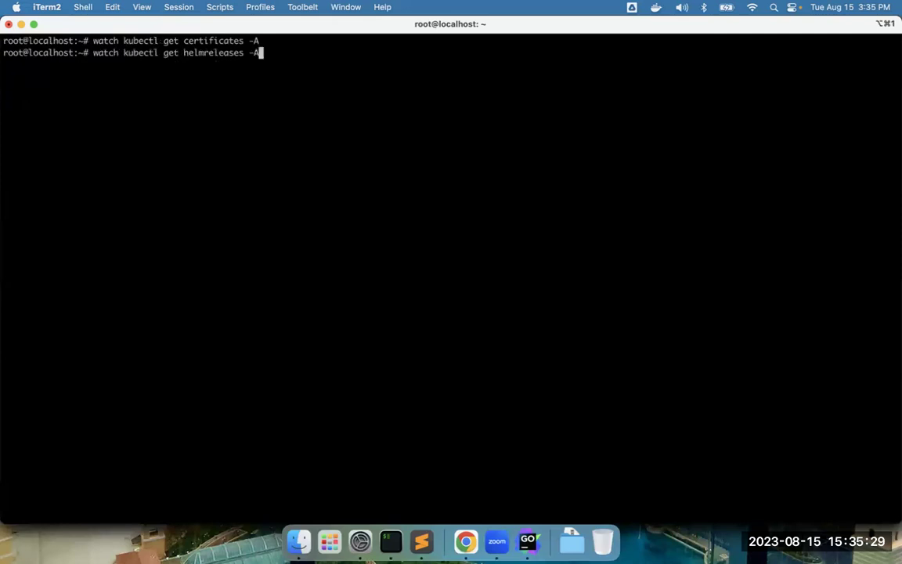
{"action": "key", "text": "Return"}
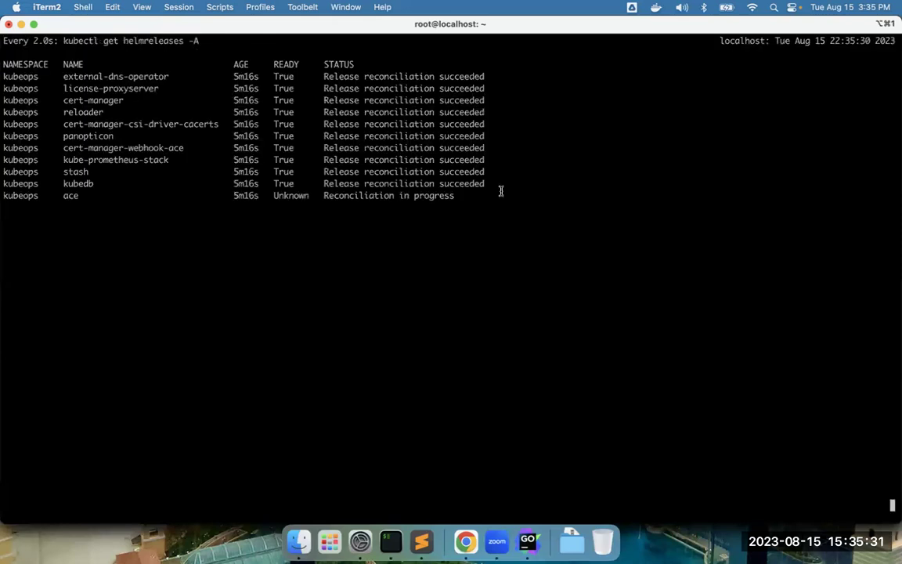
{"action": "left_click_drag", "start_coordinate": [500, 192], "coordinate": [501, 195]}
{"action": "key", "text": "ctrl+c"}
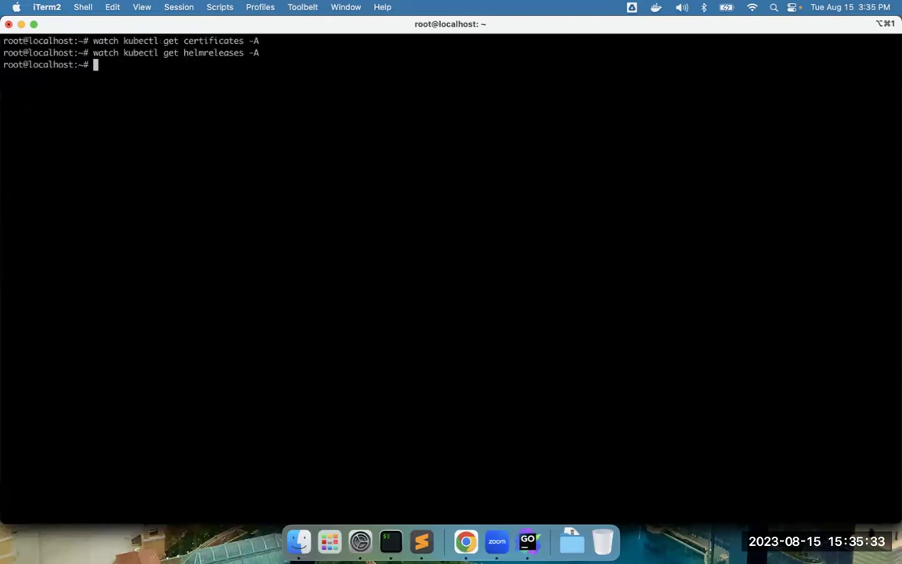
- Edit the command into watch kubectl get pods -n ace and run it
{"action": "key", "text": "Up"}
{"action": "key", "text": "Left"}
{"action": "key", "text": "Left"}
{"action": "key", "text": "Left"}
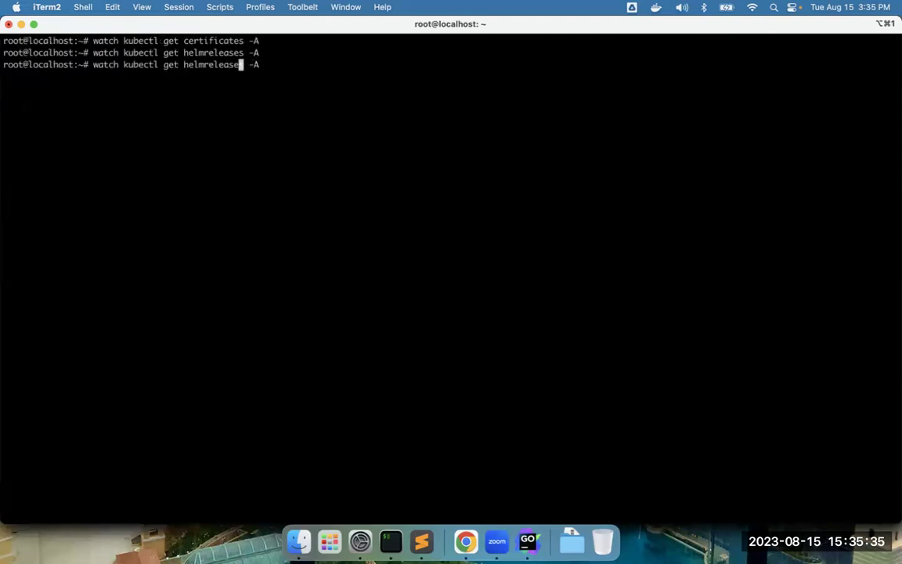
{"action": "key", "text": "BackSpace"}
{"action": "key", "text": "BackSpace"}
{"action": "key", "text": "BackSpace"}
{"action": "key", "text": "BackSpace"}
{"action": "key", "text": "BackSpace"}
{"action": "key", "text": "BackSpace"}
{"action": "key", "text": "BackSpace"}
{"action": "key", "text": "BackSpace"}
{"action": "key", "text": "BackSpace"}
{"action": "key", "text": "BackSpace"}
{"action": "key", "text": "BackSpace"}
{"action": "key", "text": "BackSpace"}
{"action": "type", "text": "pods"}
{"action": "key", "text": "Right"}
{"action": "key", "text": "Right"}
{"action": "key", "text": "Right"}
{"action": "key", "text": "BackSpace"}
{"action": "type", "text": "n ace"}
{"action": "key", "text": "Return"}
{"action": "left_click_drag", "start_coordinate": [523, 64], "coordinate": [537, 89]}
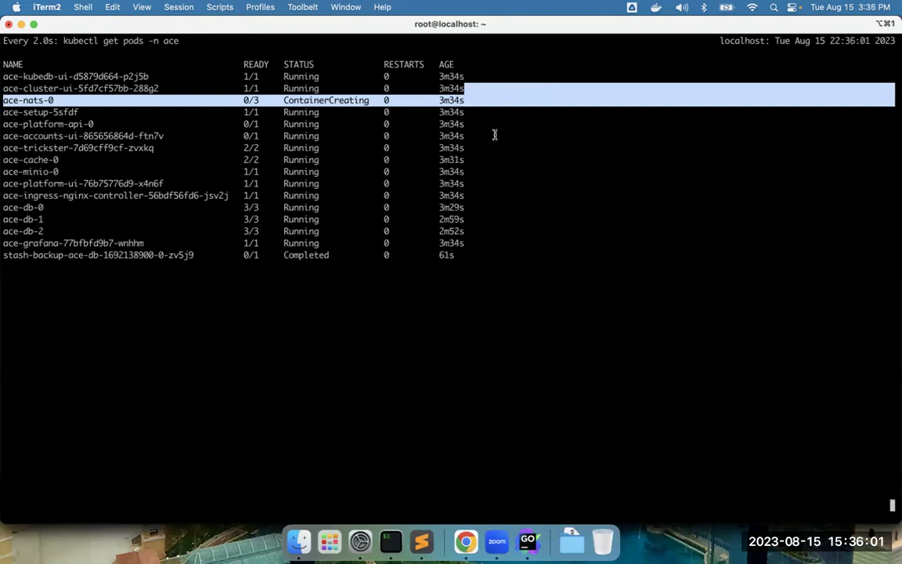
{"action": "left_click_drag", "start_coordinate": [493, 135], "coordinate": [504, 115]}
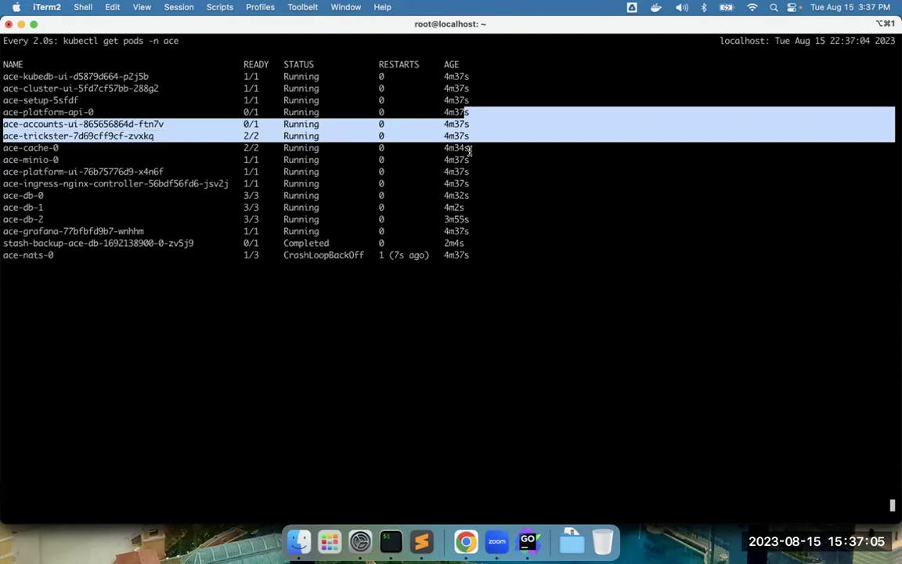
{"action": "left_click", "coordinate": [470, 112]}
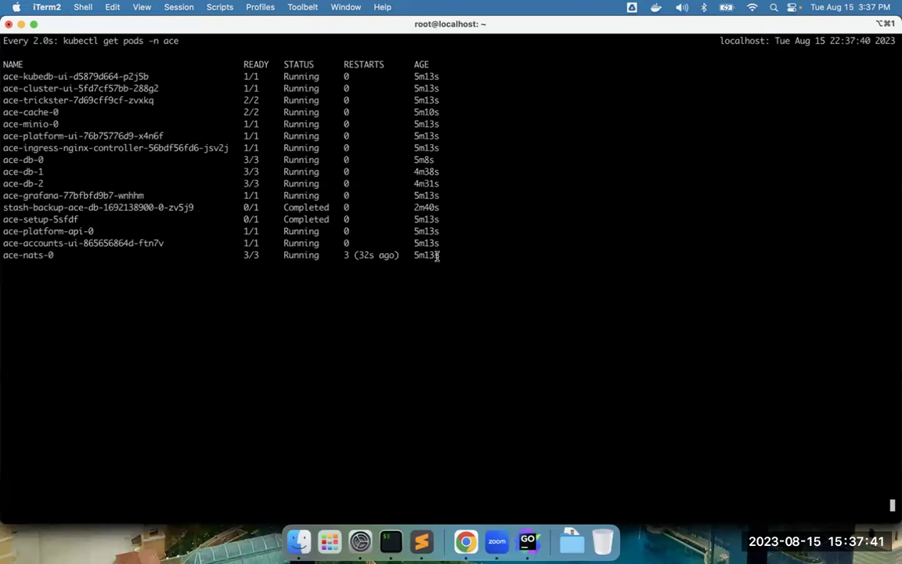
{"action": "left_click_drag", "start_coordinate": [438, 256], "coordinate": [437, 246]}
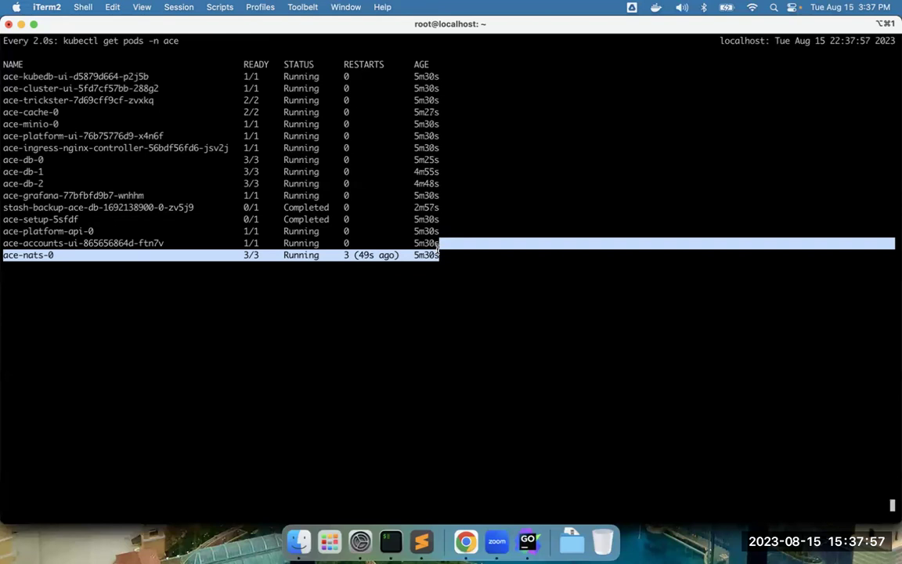
{"action": "left_click_drag", "start_coordinate": [447, 88], "coordinate": [421, 157]}
{"action": "left_click", "coordinate": [437, 113]}
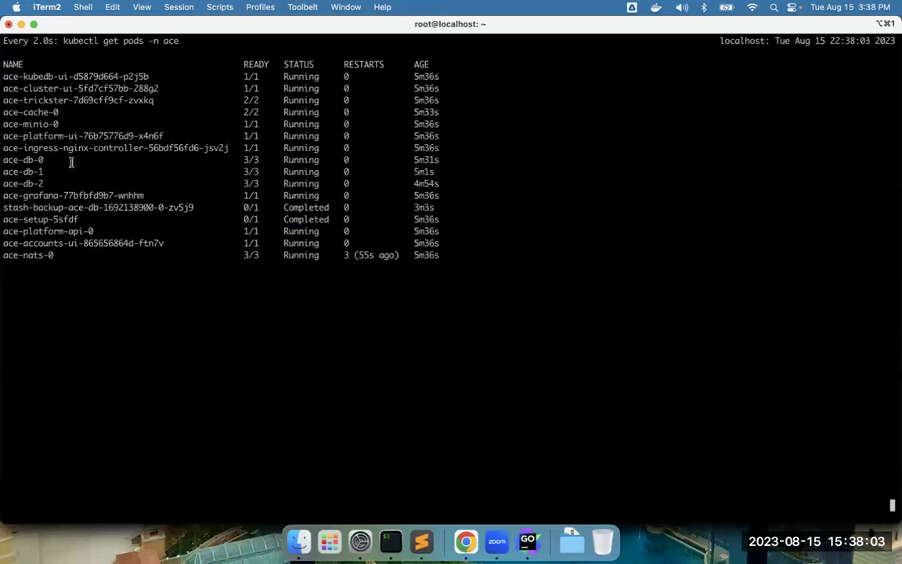
{"action": "left_click_drag", "start_coordinate": [29, 183], "coordinate": [3, 161]}
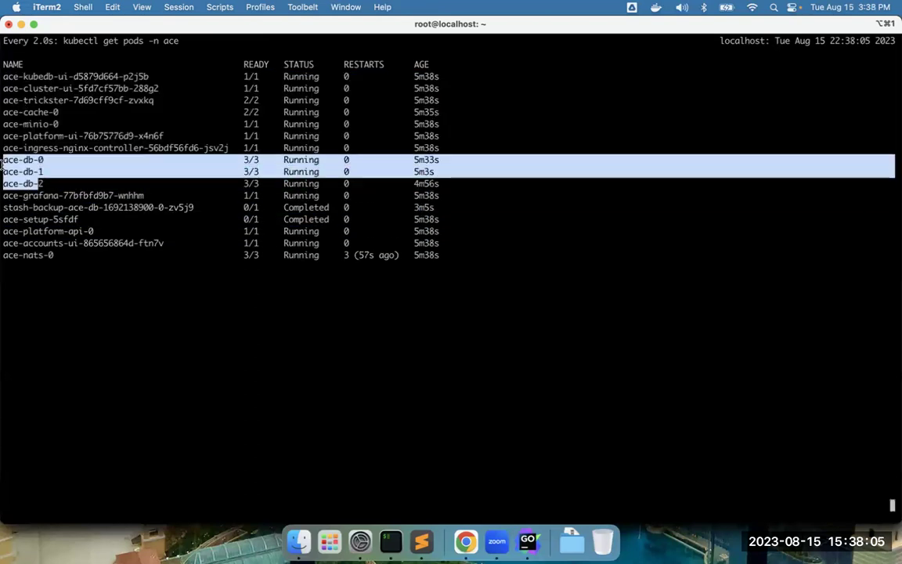
{"action": "left_click", "coordinate": [25, 232]}
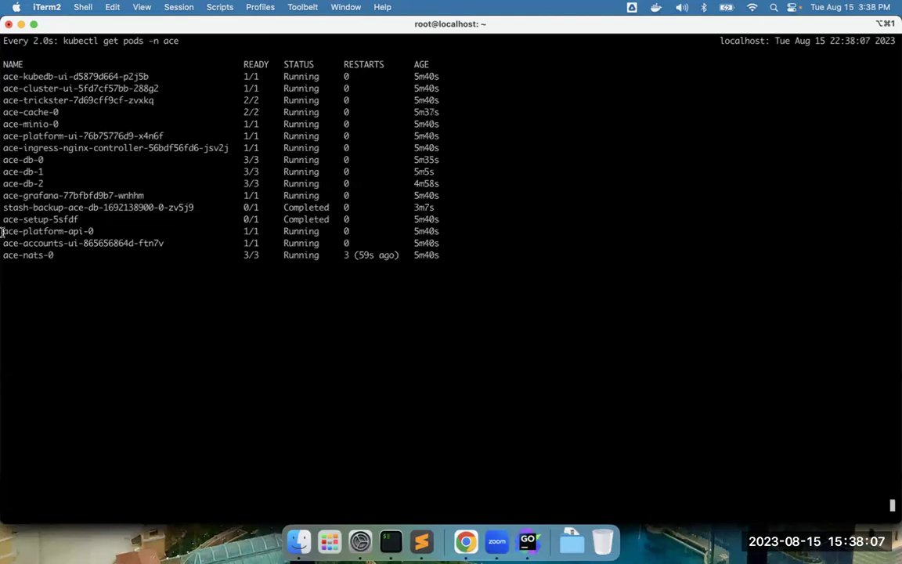
{"action": "left_click_drag", "start_coordinate": [3, 232], "coordinate": [2, 243]}
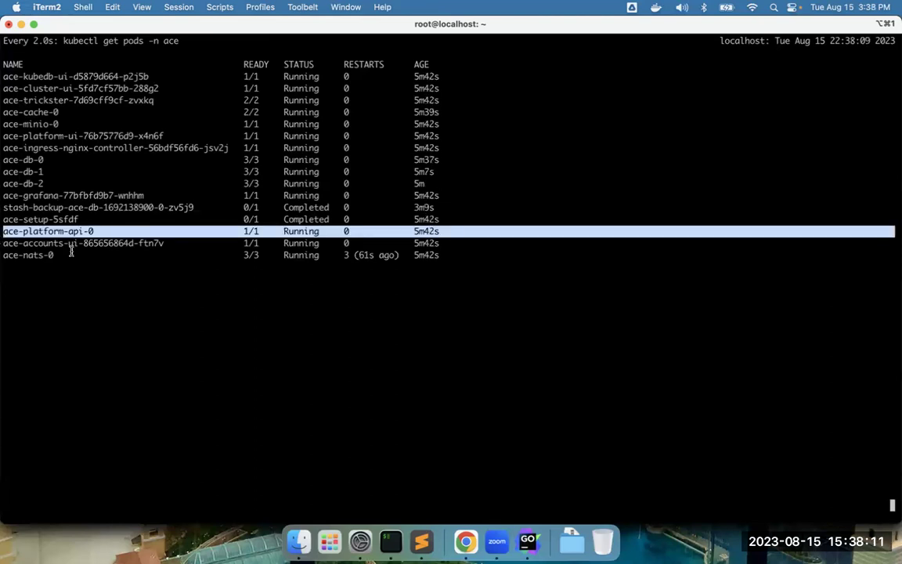
{"action": "left_click_drag", "start_coordinate": [119, 135], "coordinate": [73, 125]}
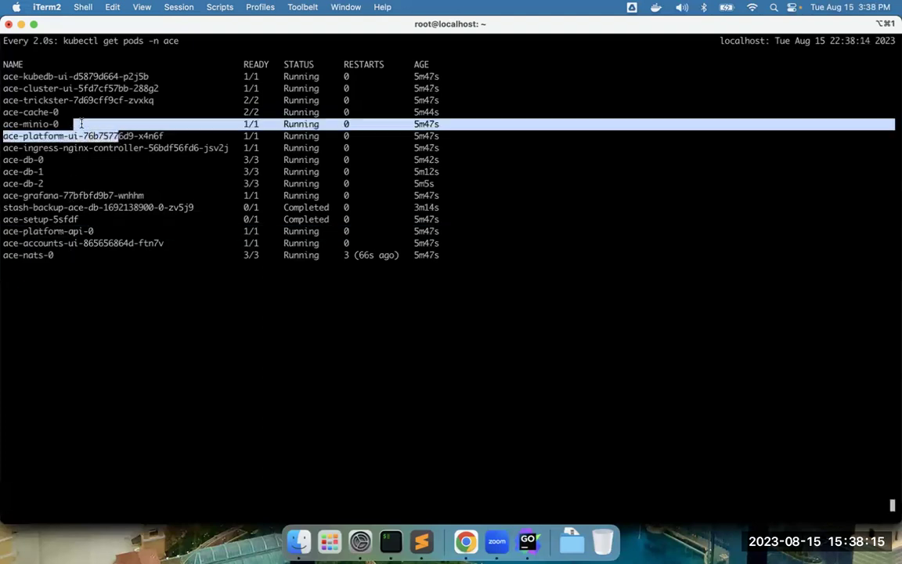
- Open demo-com-iajzz.bytebuilders.xyz in a new tab and find the site admin credentials
{"action": "left_click", "coordinate": [466, 540]}
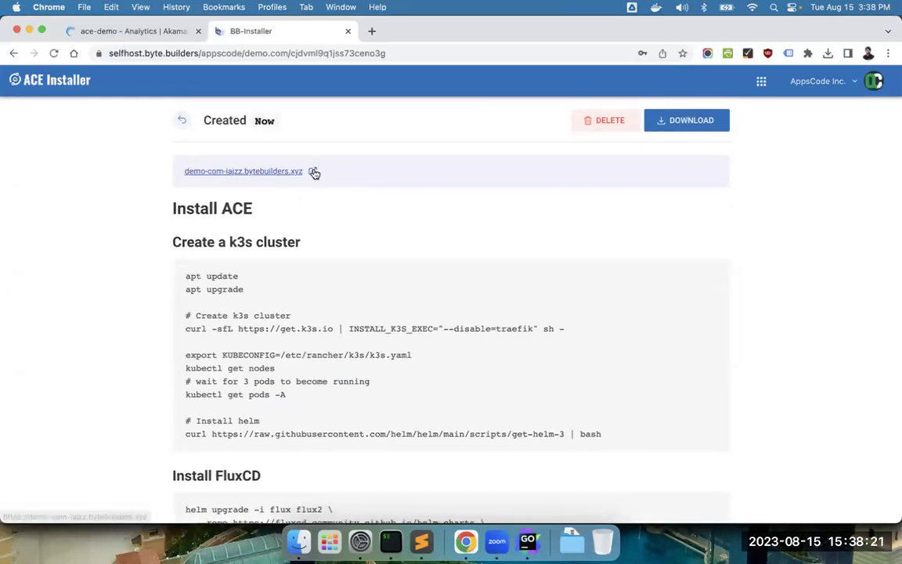
{"action": "left_click", "coordinate": [313, 171]}
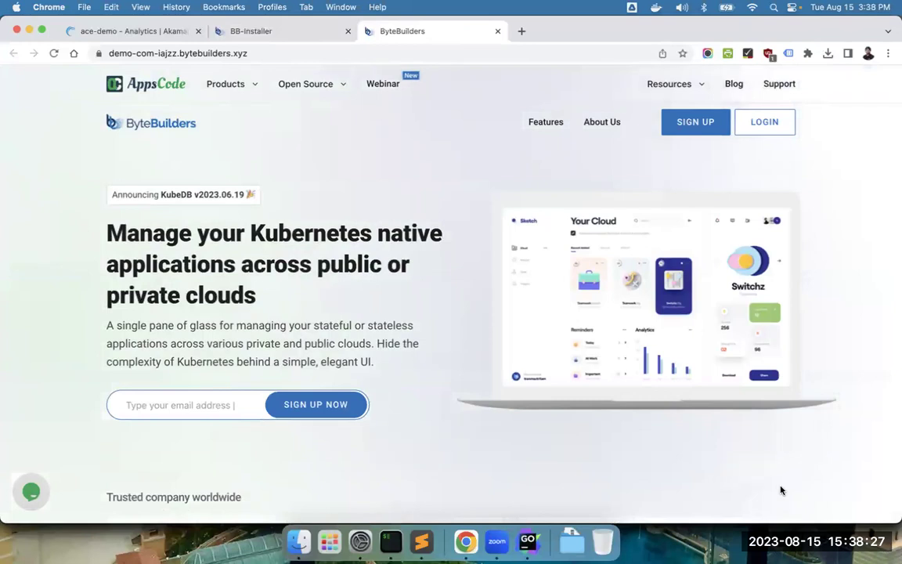
{"action": "left_click", "coordinate": [316, 32]}
{"action": "scroll", "coordinate": [235, 314], "scroll_direction": "down", "scroll_amount": 10}
{"action": "left_click", "coordinate": [243, 475]}
{"action": "left_click", "coordinate": [253, 507]}
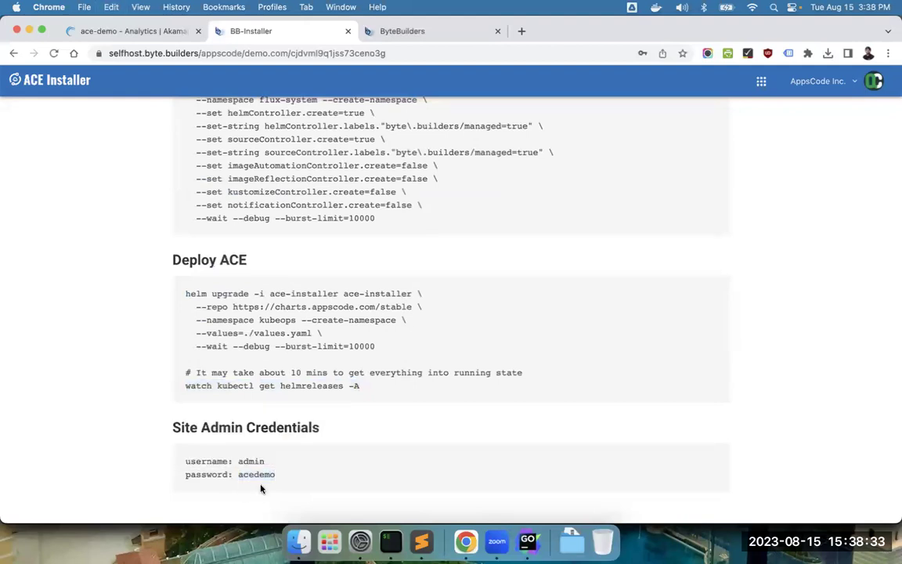
{"action": "left_click", "coordinate": [392, 31]}
- Sign in as admin with the site admin password and Remember Me, then reload the home page
{"action": "left_click", "coordinate": [772, 121]}
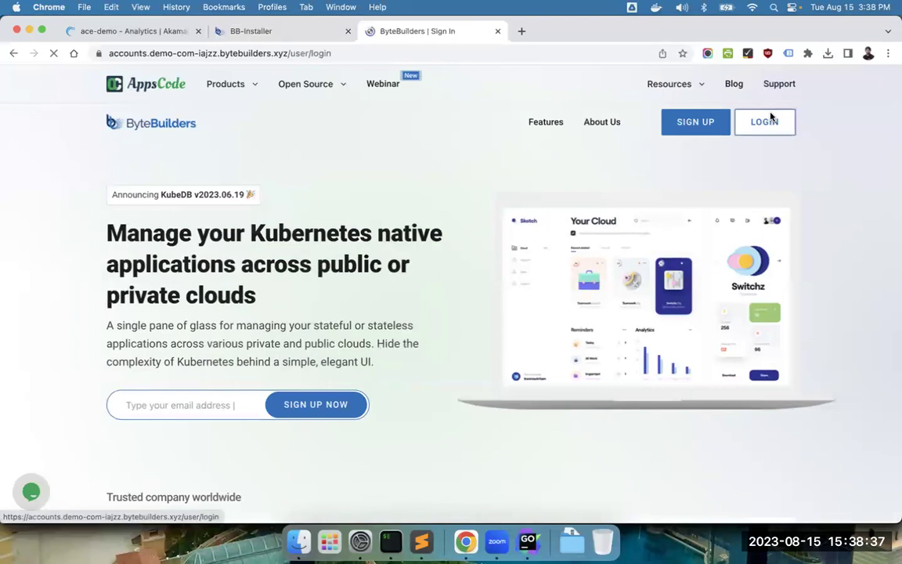
{"action": "type", "text": "admin"}
{"action": "key", "text": "Tab"}
{"action": "type", "text": "****"}
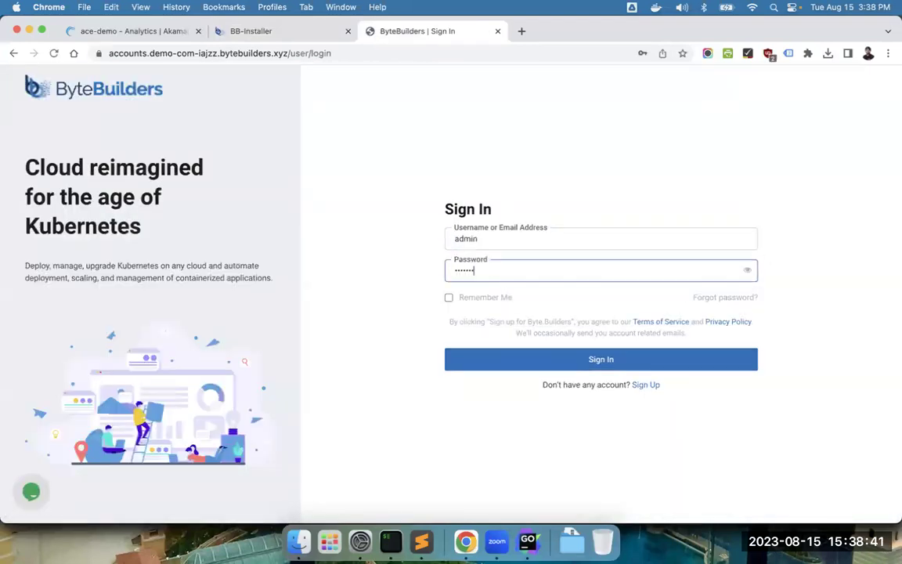
{"action": "left_click", "coordinate": [449, 299]}
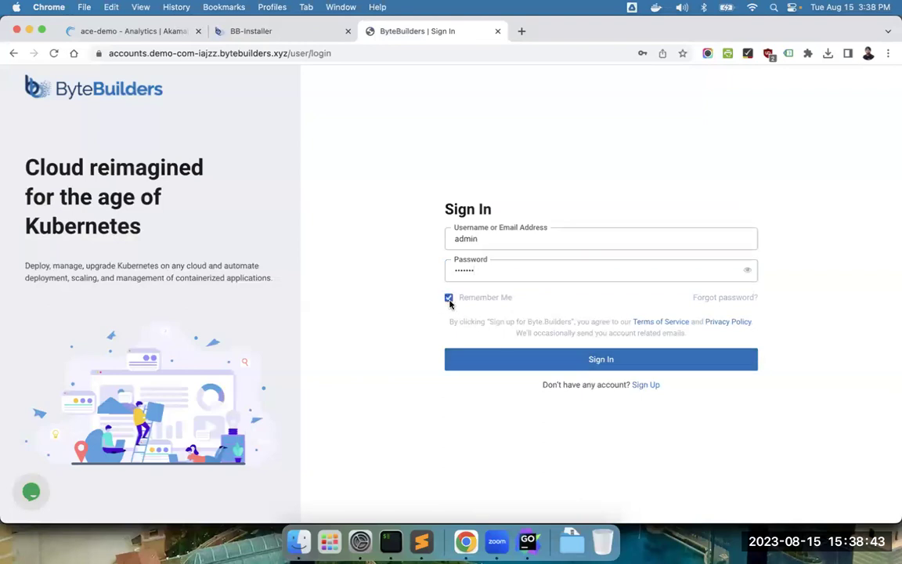
{"action": "left_click", "coordinate": [501, 359]}
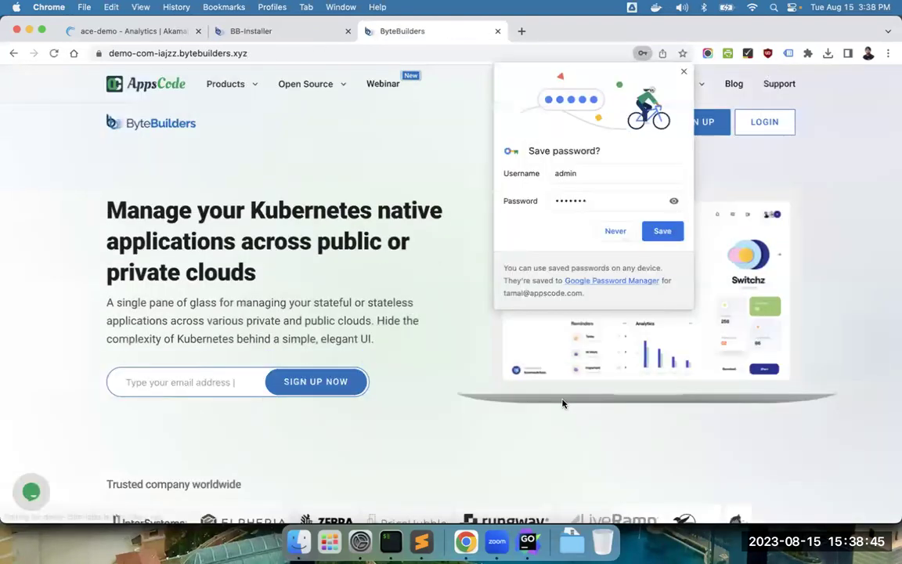
{"action": "left_click", "coordinate": [684, 71]}
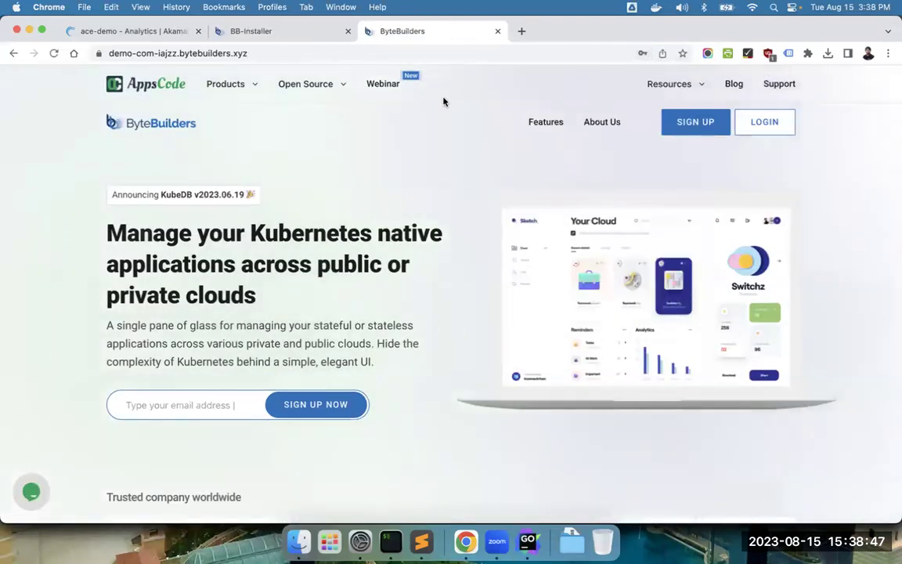
{"action": "left_click", "coordinate": [318, 53]}
{"action": "key", "text": "Return"}
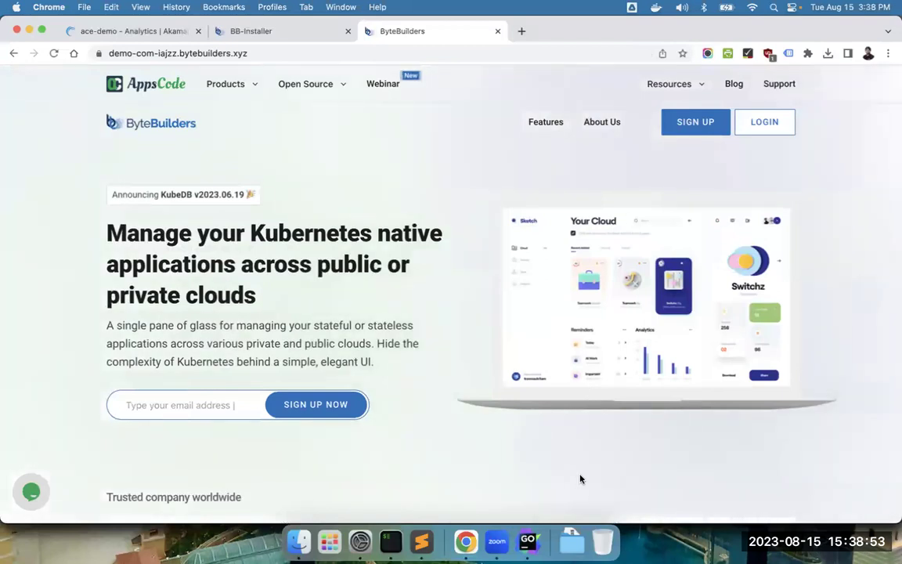
{"action": "left_click", "coordinate": [754, 125]}
- Load console.demo-com-iajzz.bytebuilders.xyz by prefixing the site address with console
{"action": "left_click", "coordinate": [289, 53]}
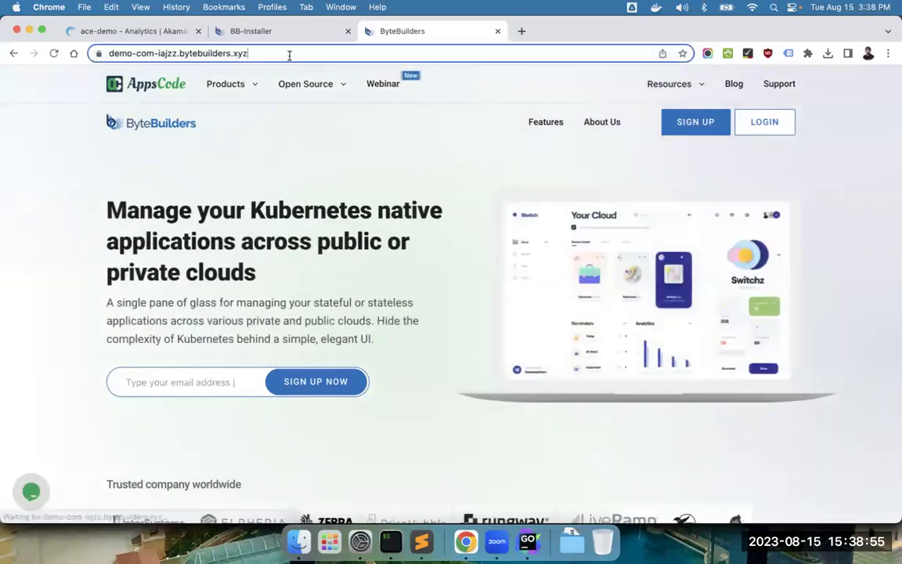
{"action": "key", "text": "Left"}
{"action": "type", "text": "console."}
{"action": "key", "text": "Return"}
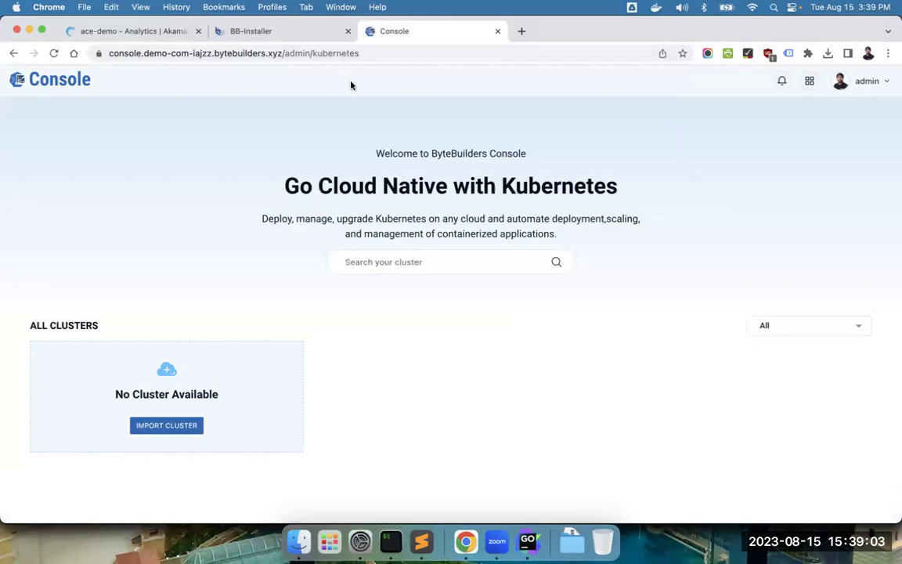
- Verify the site certificate is valid and issued by Let's Encrypt
{"action": "left_click", "coordinate": [98, 53]}
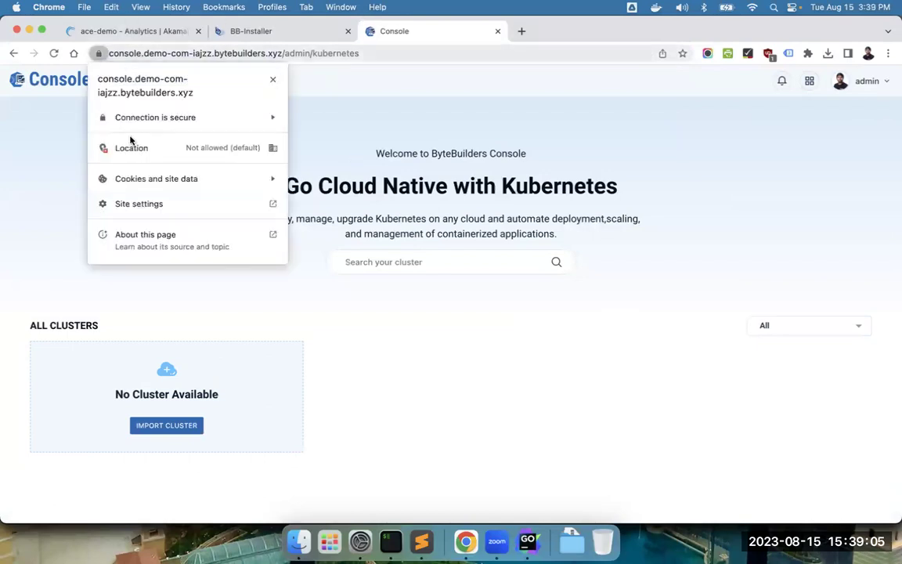
{"action": "left_click", "coordinate": [183, 120]}
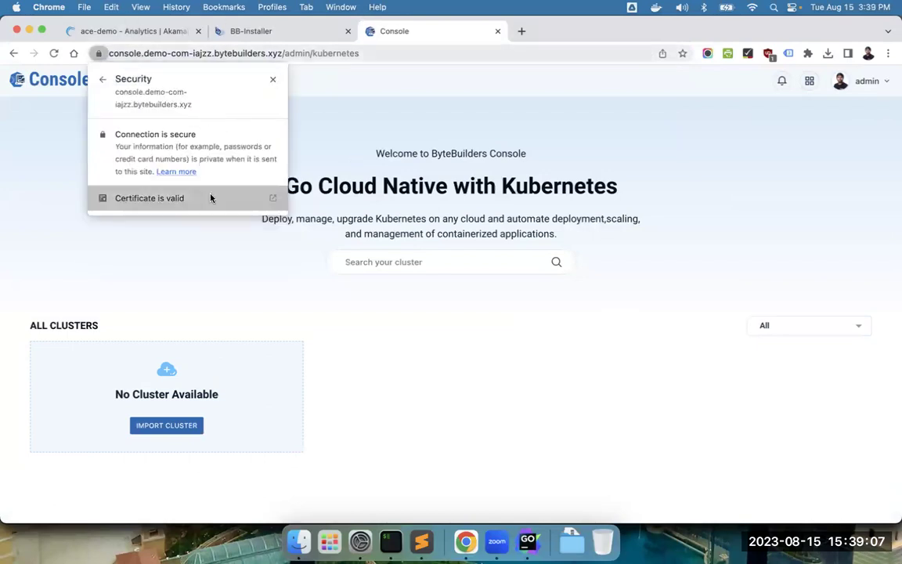
{"action": "left_click", "coordinate": [210, 198]}
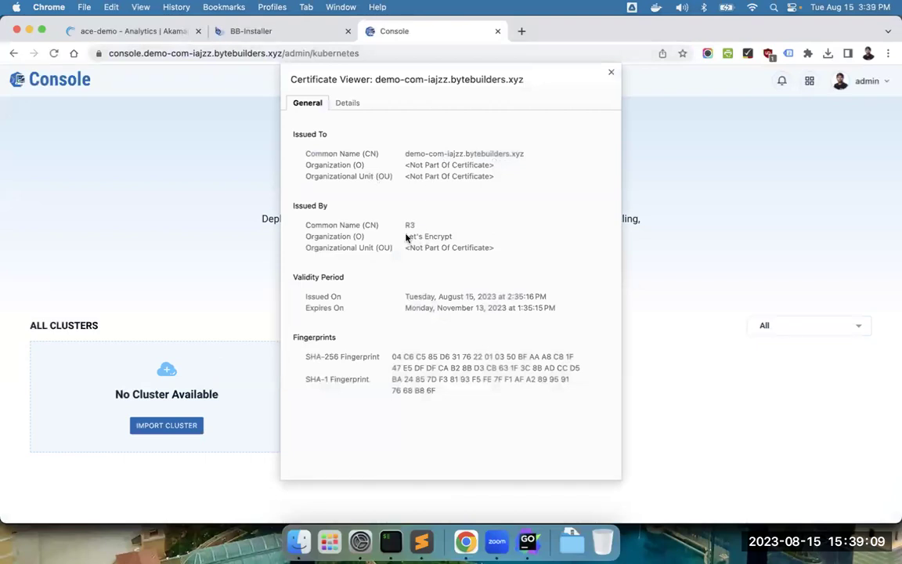
{"action": "left_click_drag", "start_coordinate": [405, 236], "coordinate": [469, 238]}
{"action": "left_click", "coordinate": [611, 72]}
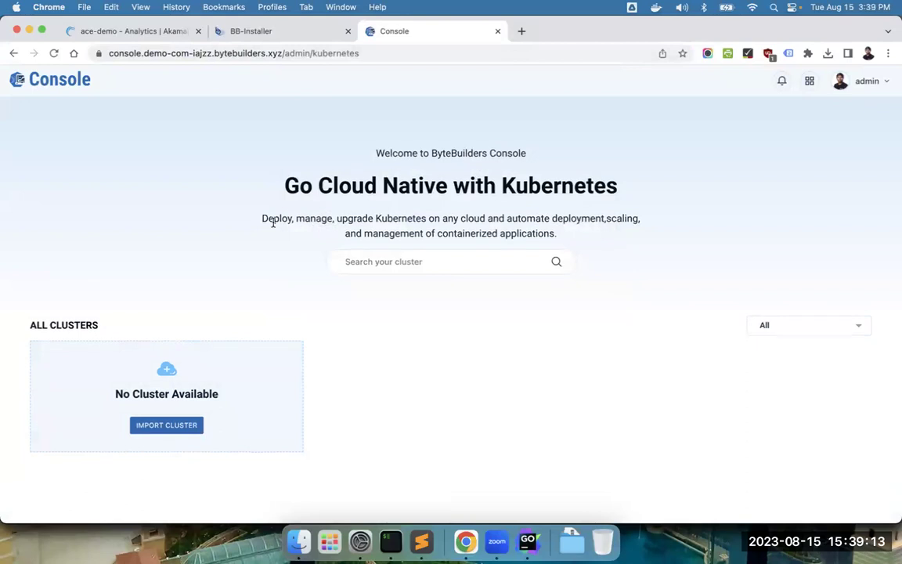
- Cancel Import Cluster, launch KubeDB from the apps grid, check its tab, and return to Console
{"action": "left_click", "coordinate": [180, 428]}
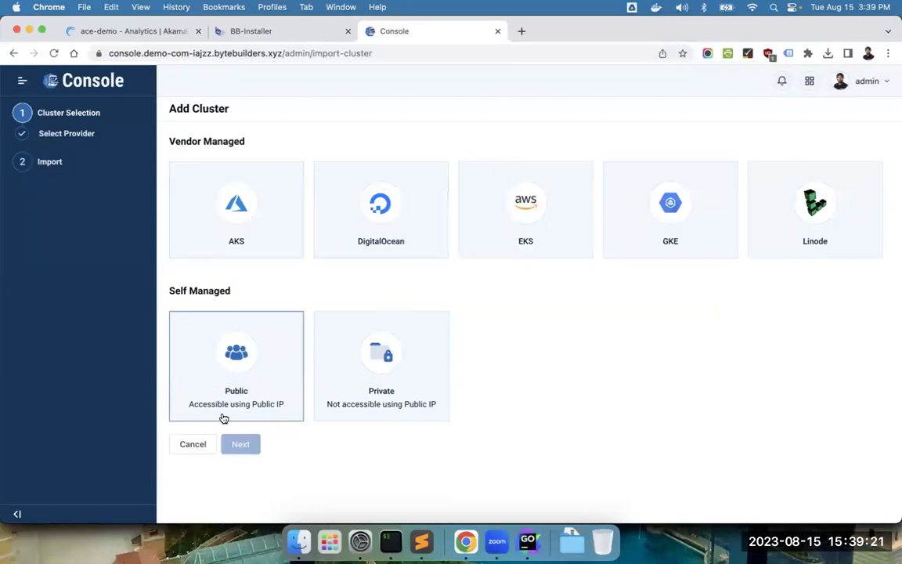
{"action": "left_click", "coordinate": [206, 453]}
{"action": "mouse_move", "coordinate": [829, 79]}
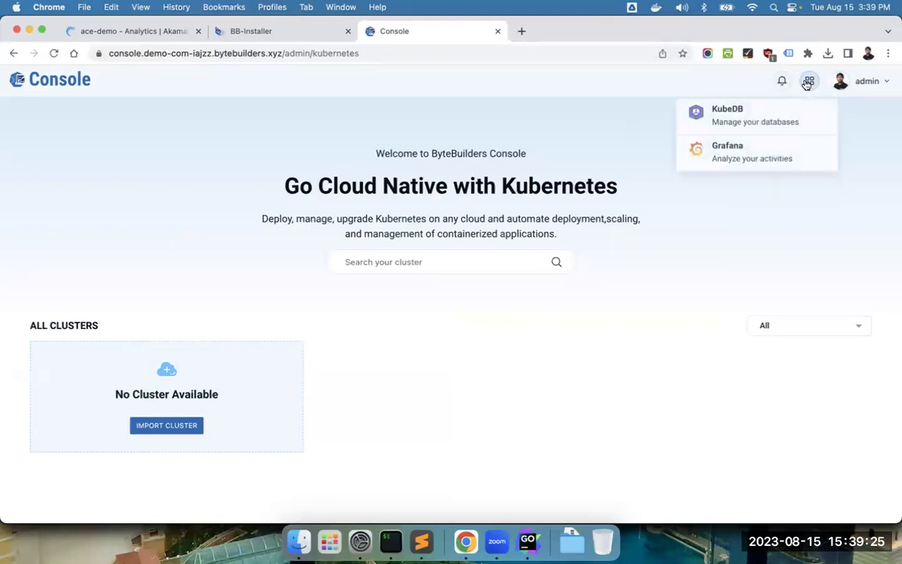
{"action": "left_click", "coordinate": [778, 120]}
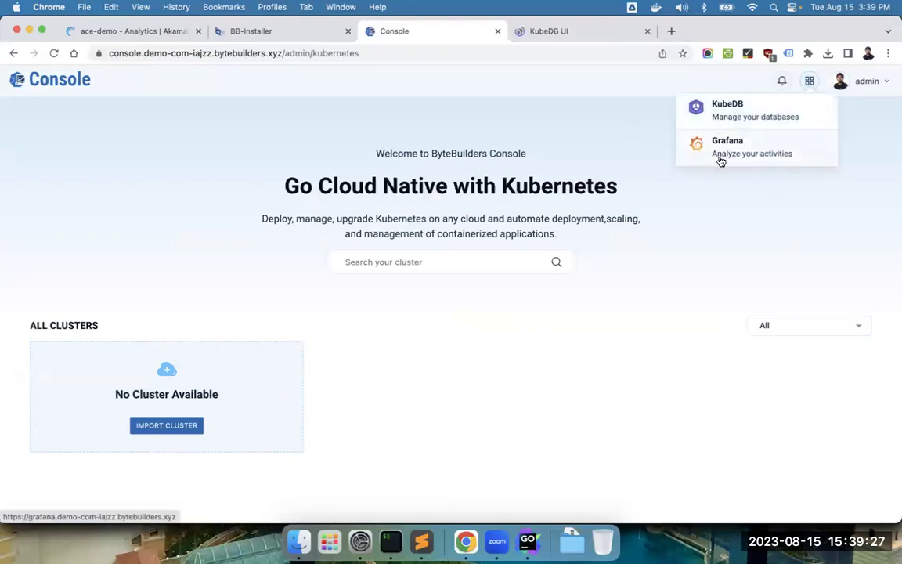
{"action": "left_click", "coordinate": [608, 41]}
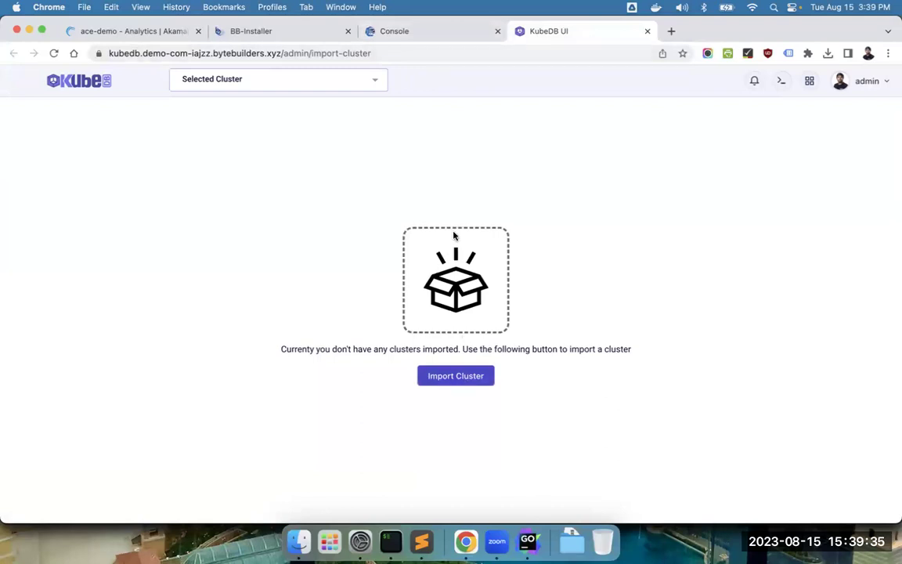
{"action": "left_click", "coordinate": [477, 35]}
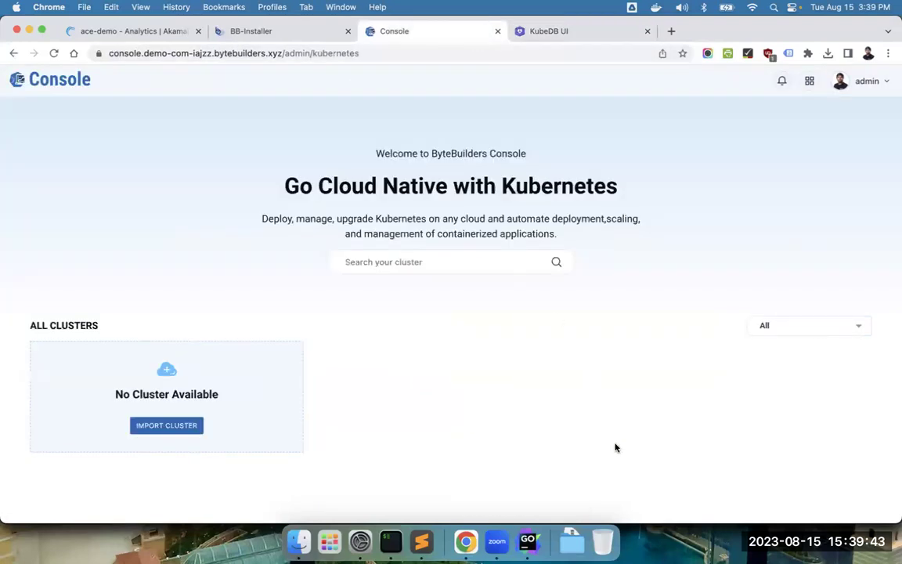